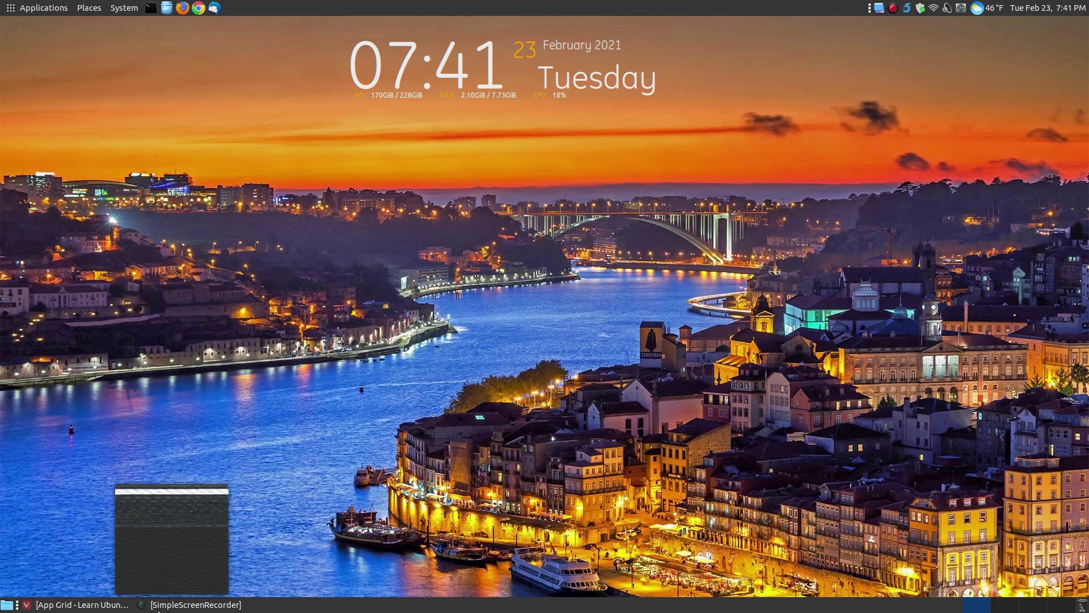
- Bring Vivaldi forward and scroll the App Grid guide down to its version 0.310 paragraph
click(83, 604)
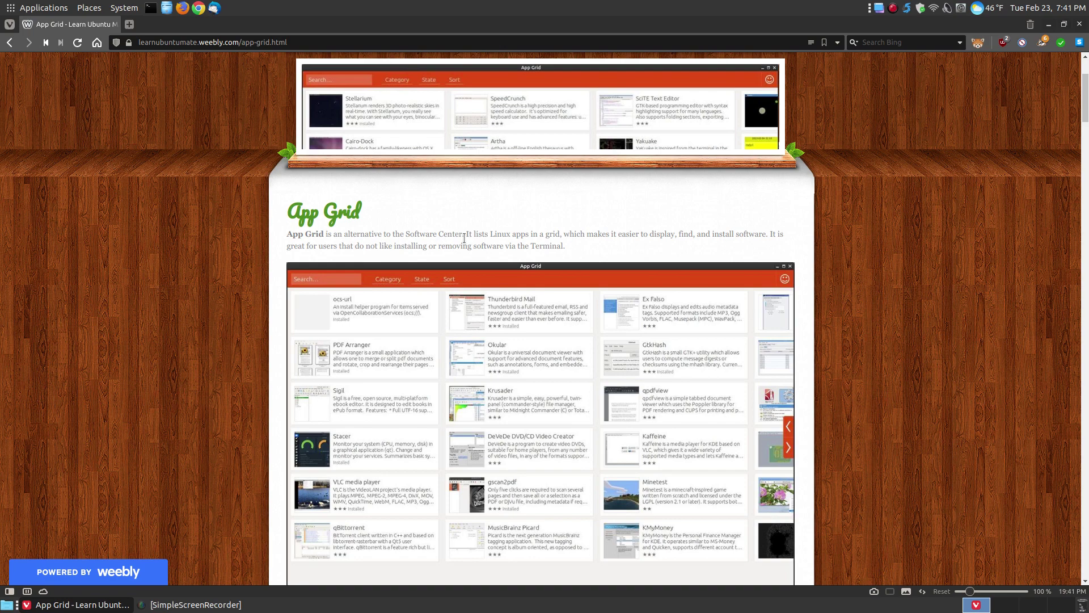
scroll(882, 331, down, 3)
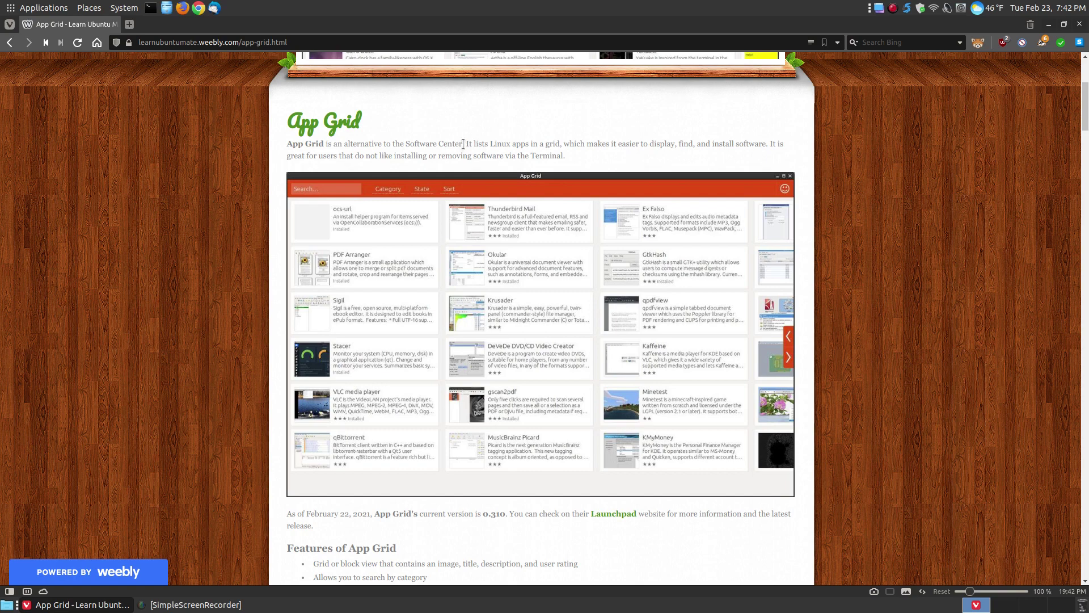
scroll(883, 333, down, 2)
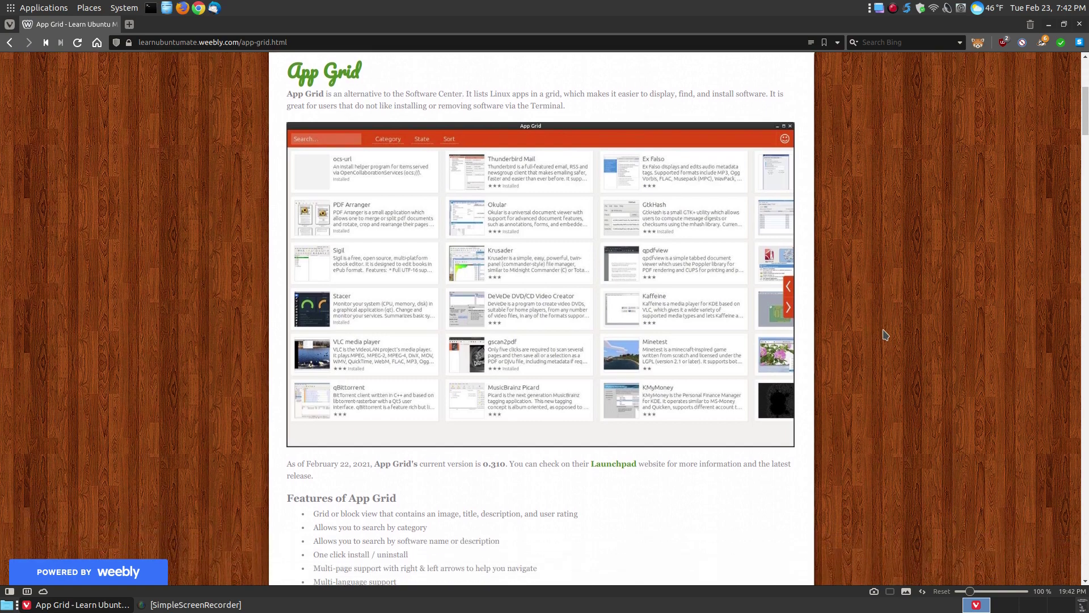
scroll(885, 335, up, 1)
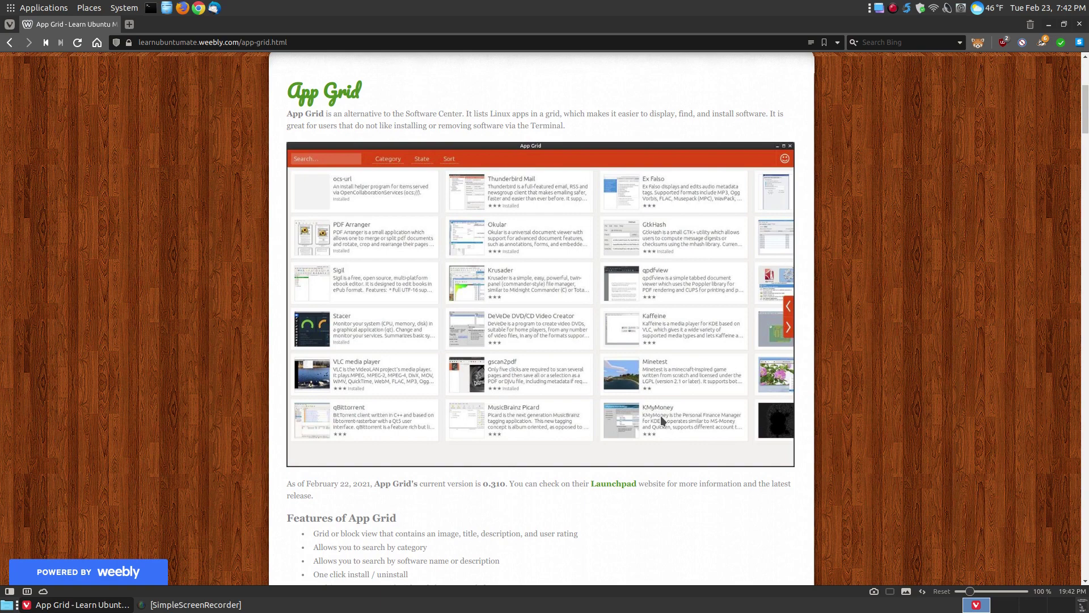
scroll(660, 415, down, 1)
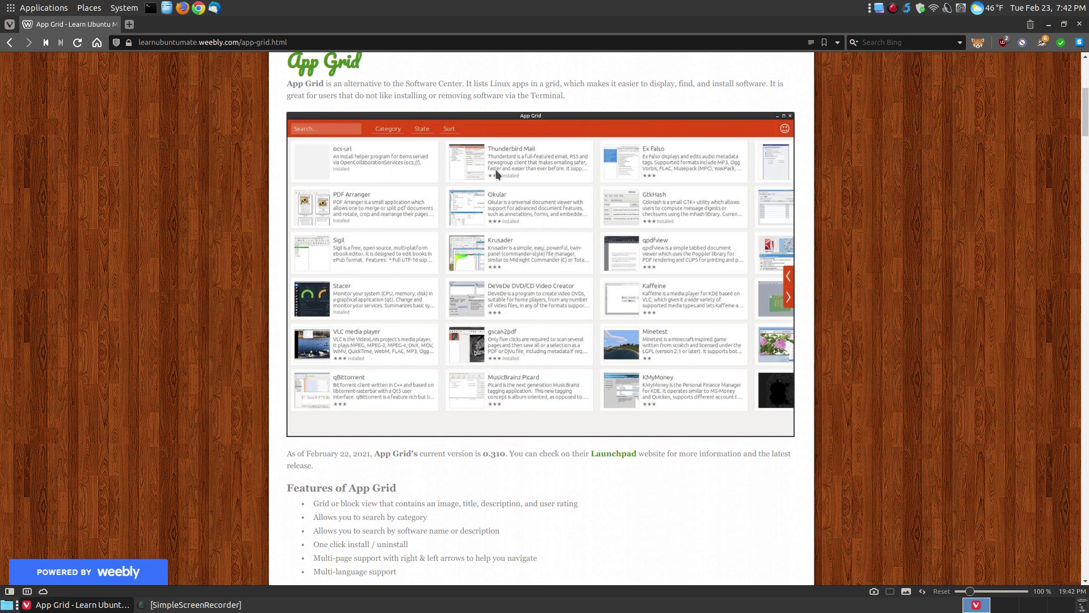
scroll(839, 414, down, 5)
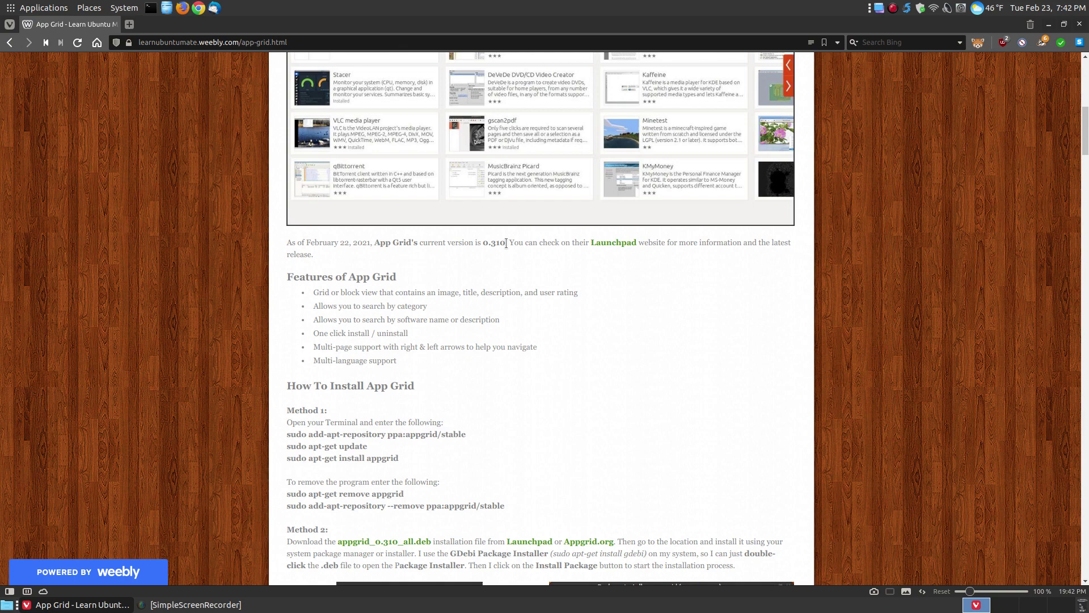
- Open App Grid's Launchpad PPA page in a new tab and briefly select the add-apt-repository line
click(618, 243)
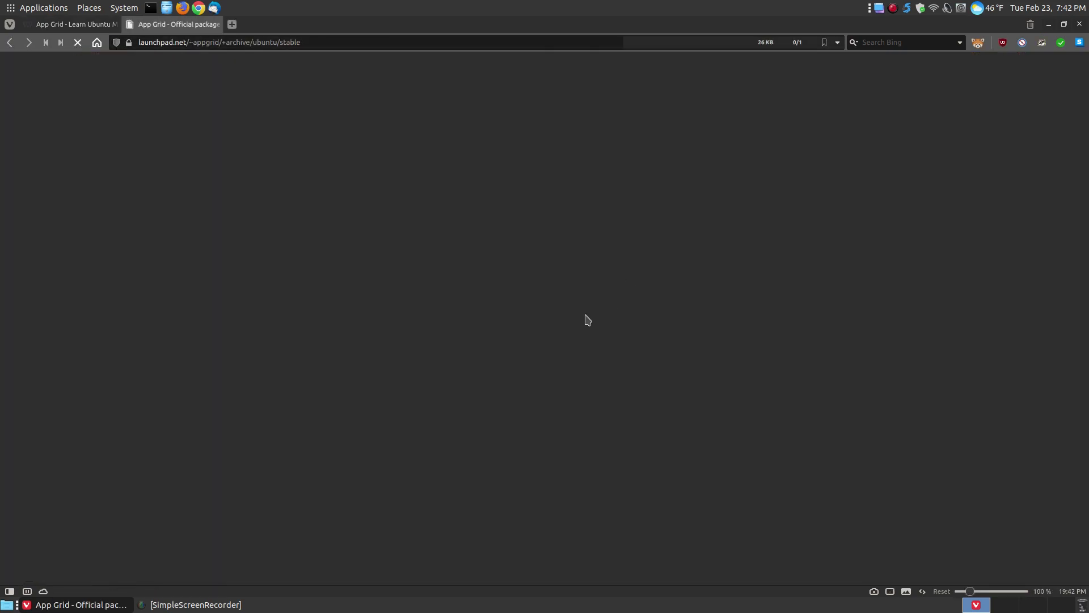
scroll(362, 253, down, 5)
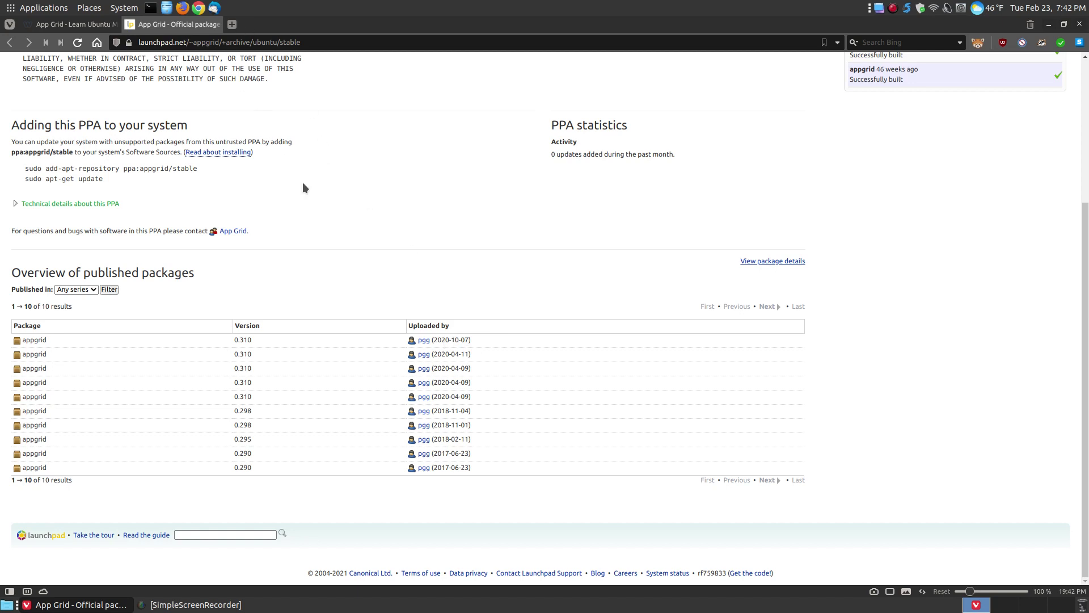
scroll(303, 186, up, 2)
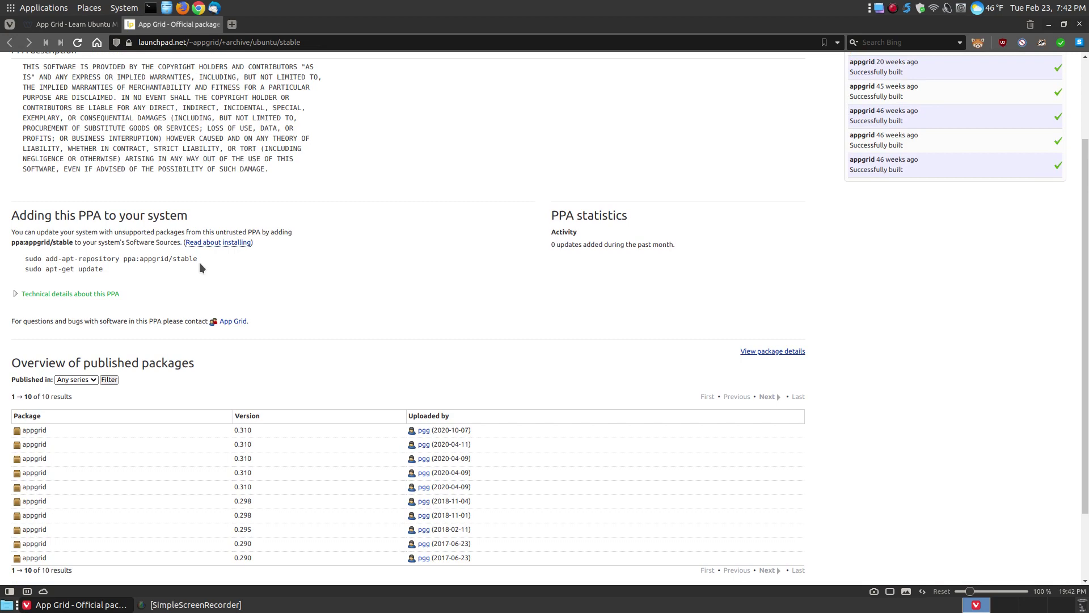
drag(198, 261, 25, 260)
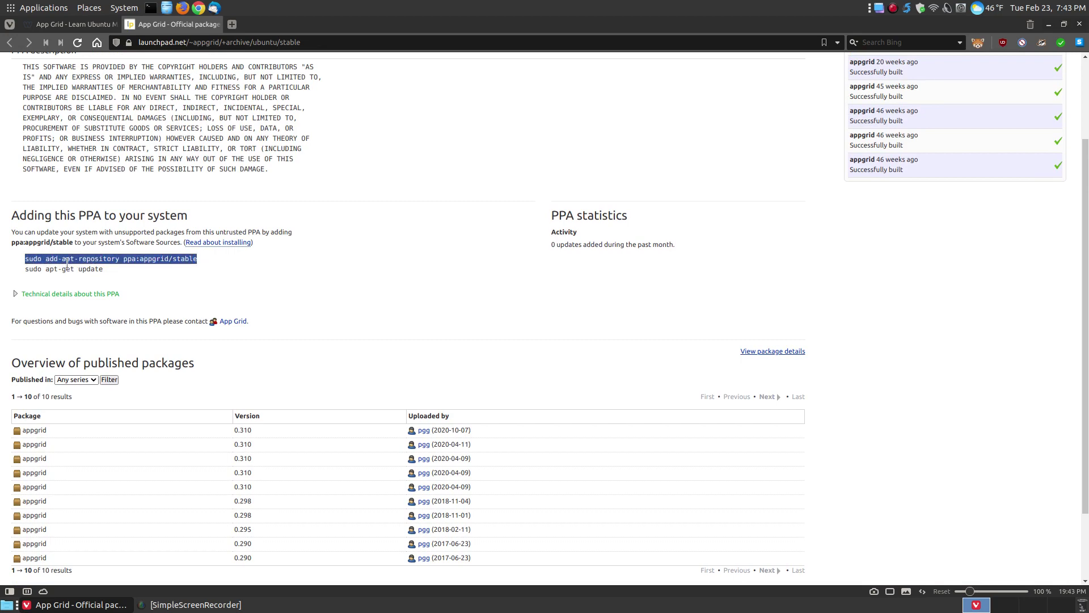
click(102, 269)
- Return to the App Grid guide tab and scroll through its installation instructions
click(77, 25)
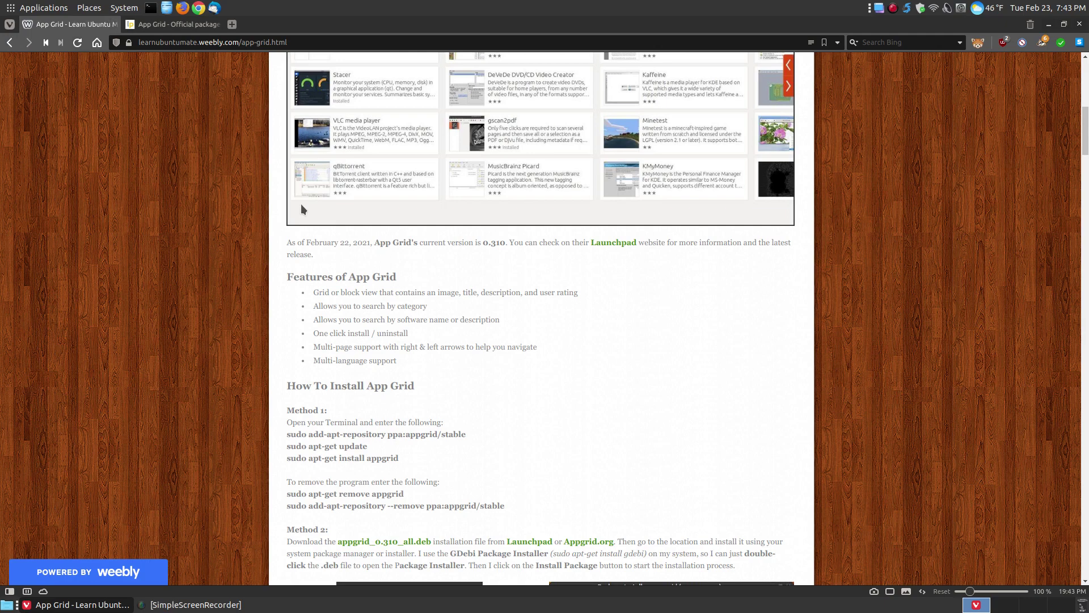
scroll(540, 438, down, 3)
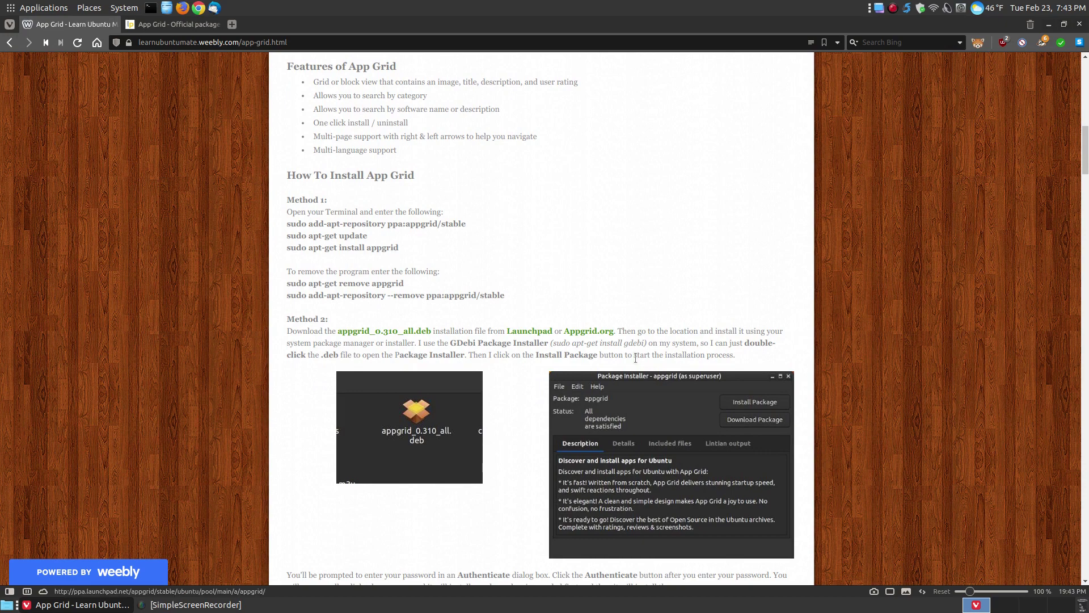
scroll(634, 361, up, 8)
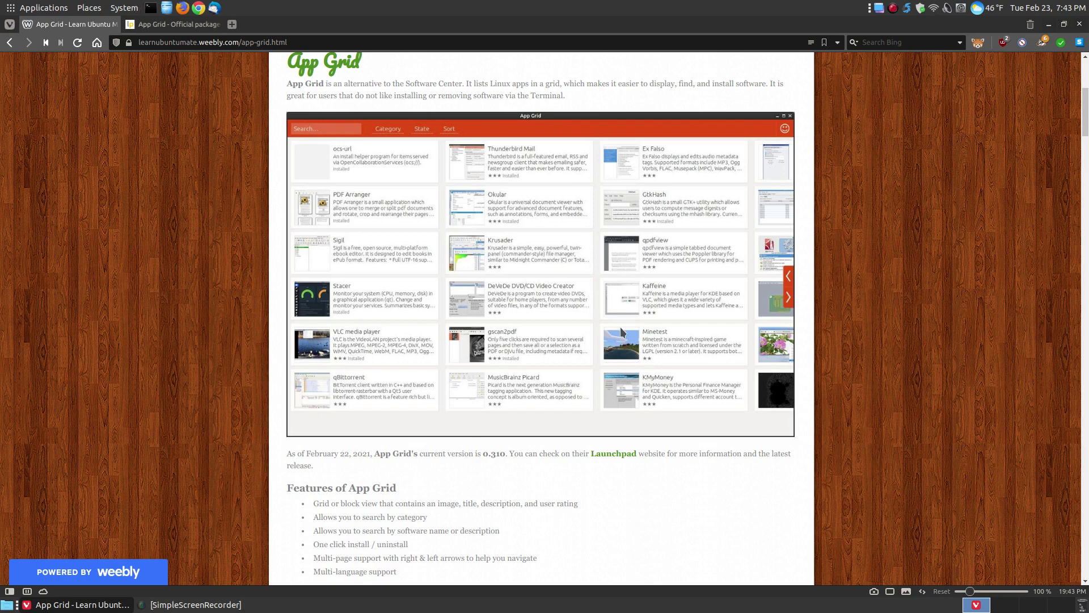
scroll(620, 328, down, 6)
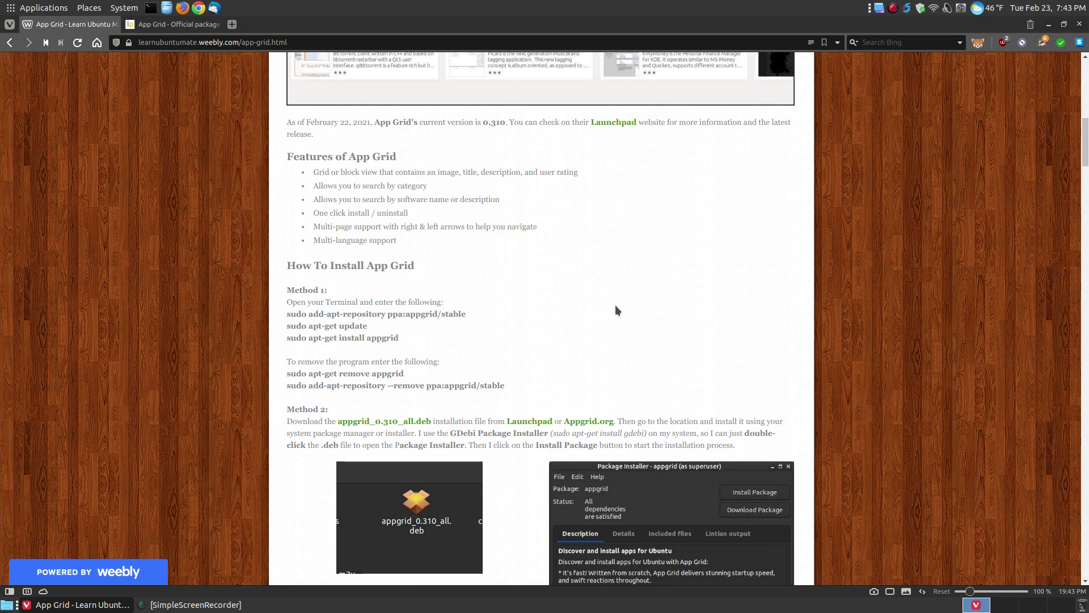
scroll(615, 307, down, 3)
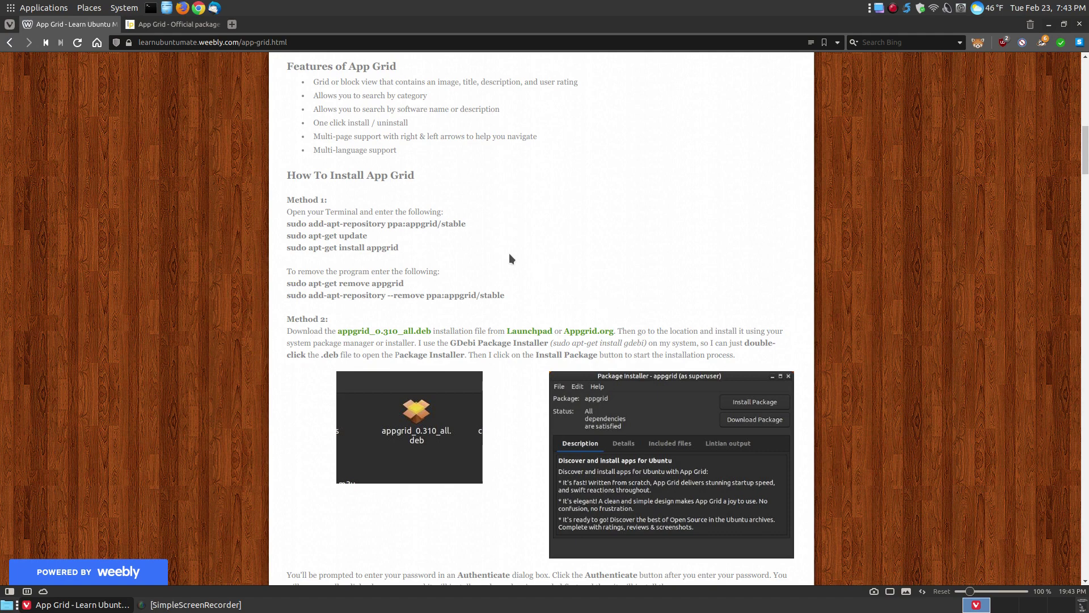
scroll(491, 262, up, 6)
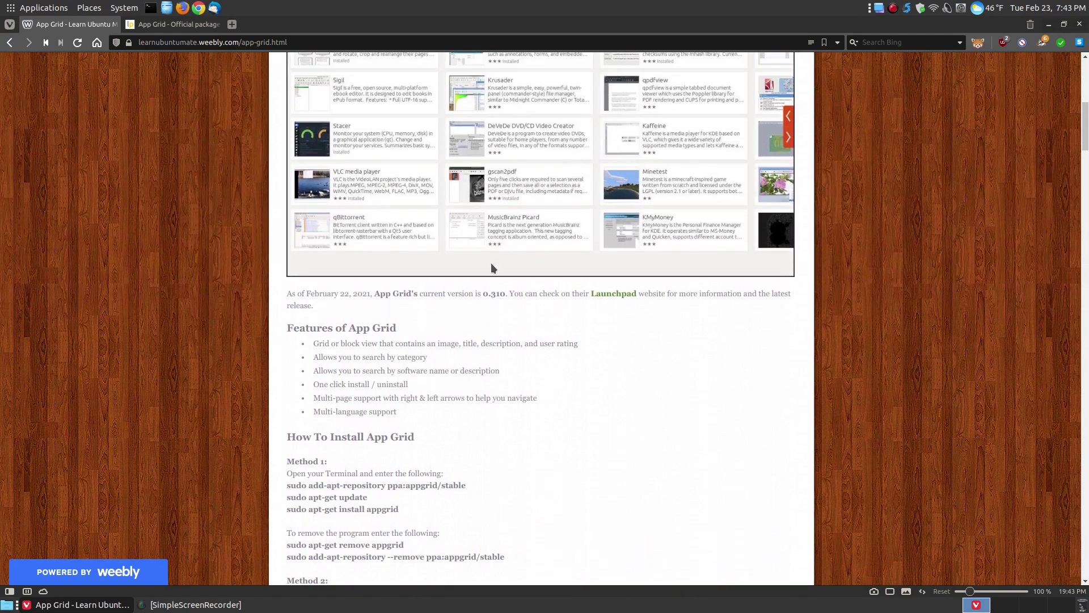
scroll(491, 263, up, 1)
scroll(492, 264, down, 4)
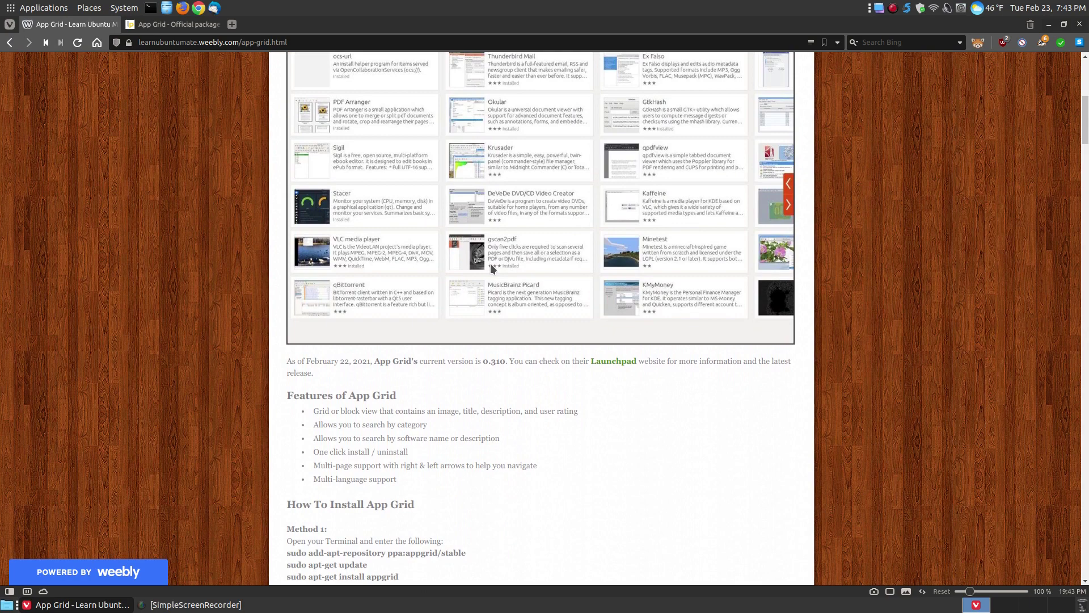
scroll(490, 264, down, 4)
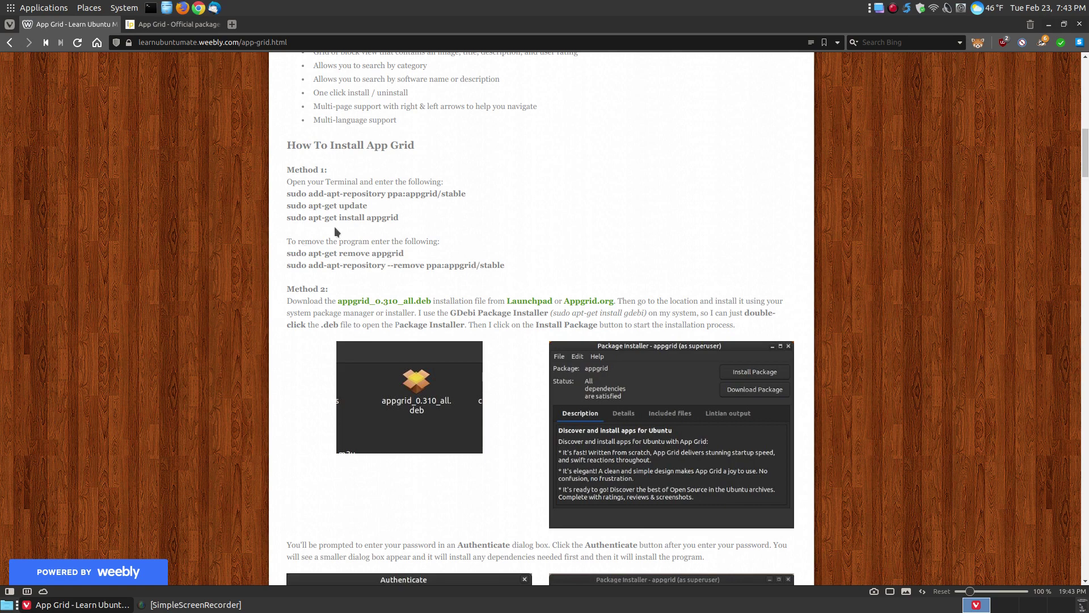
- Glance at the Launchpad PPA tab, then scroll the guide down to the Method 2 section
click(178, 25)
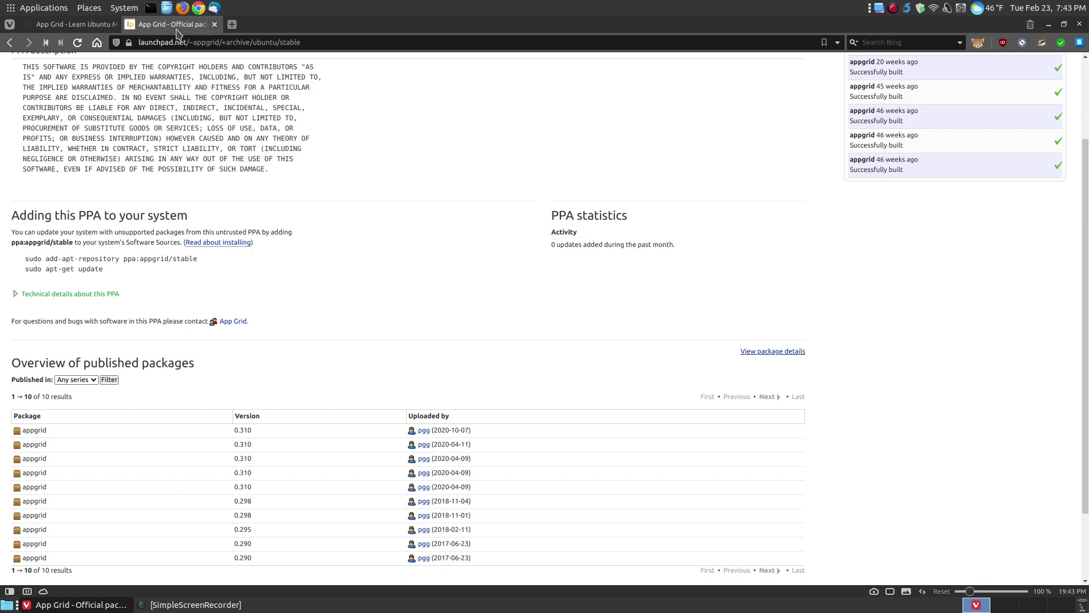
click(74, 24)
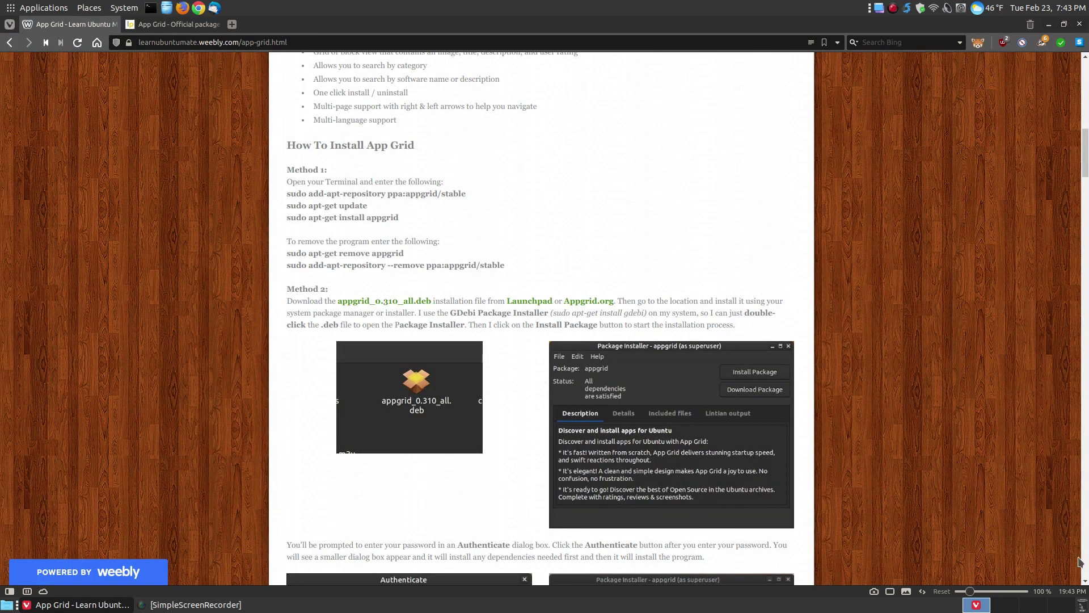
scroll(872, 336, down, 3)
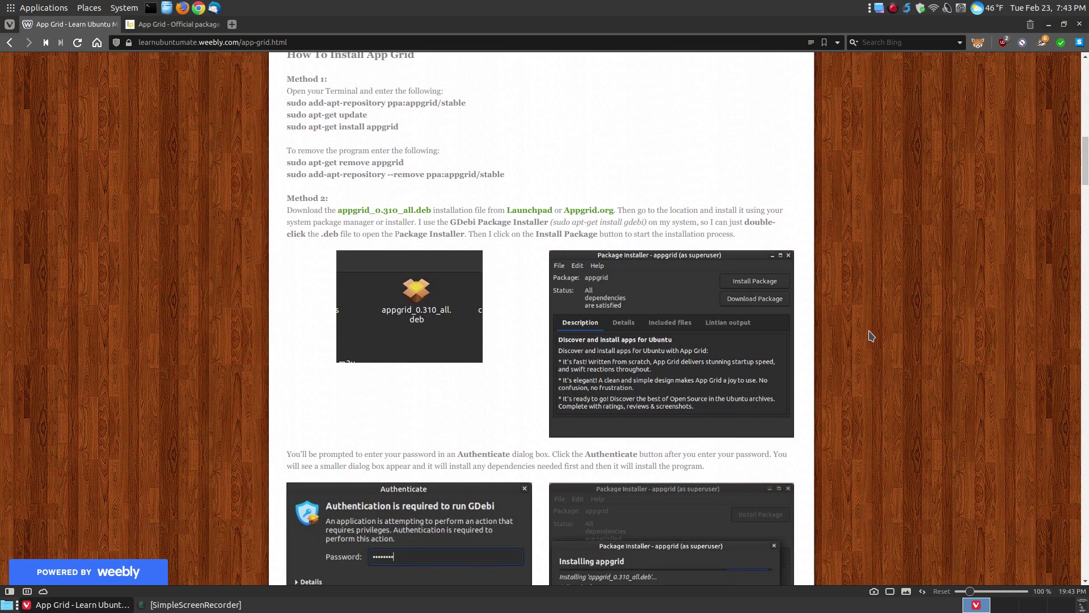
scroll(872, 335, down, 2)
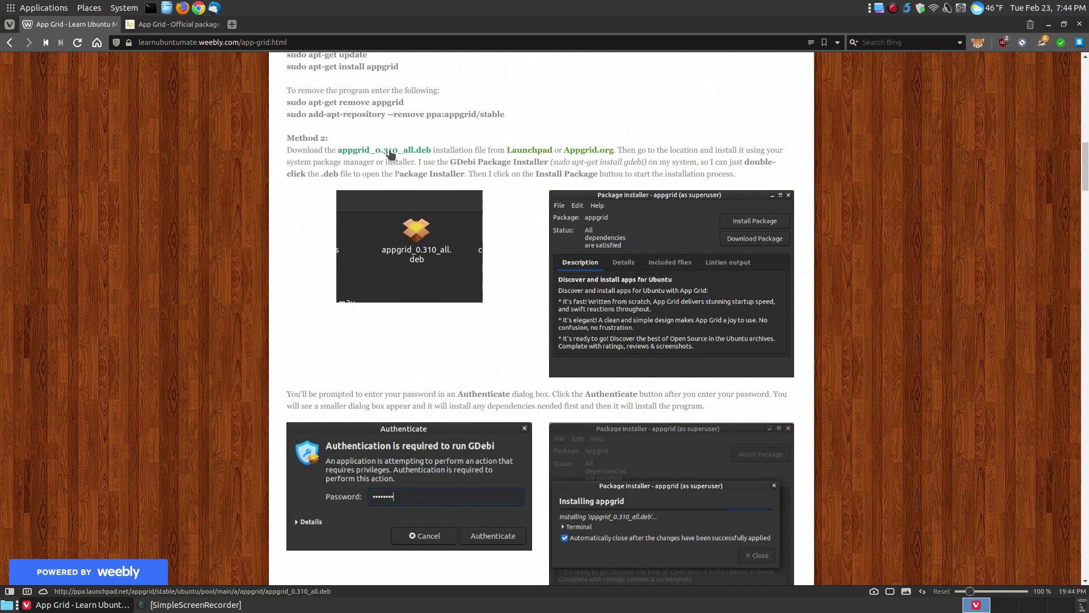
- Open the appgrid package download listing in a new tab and close the Launchpad PPA tab
click(523, 155)
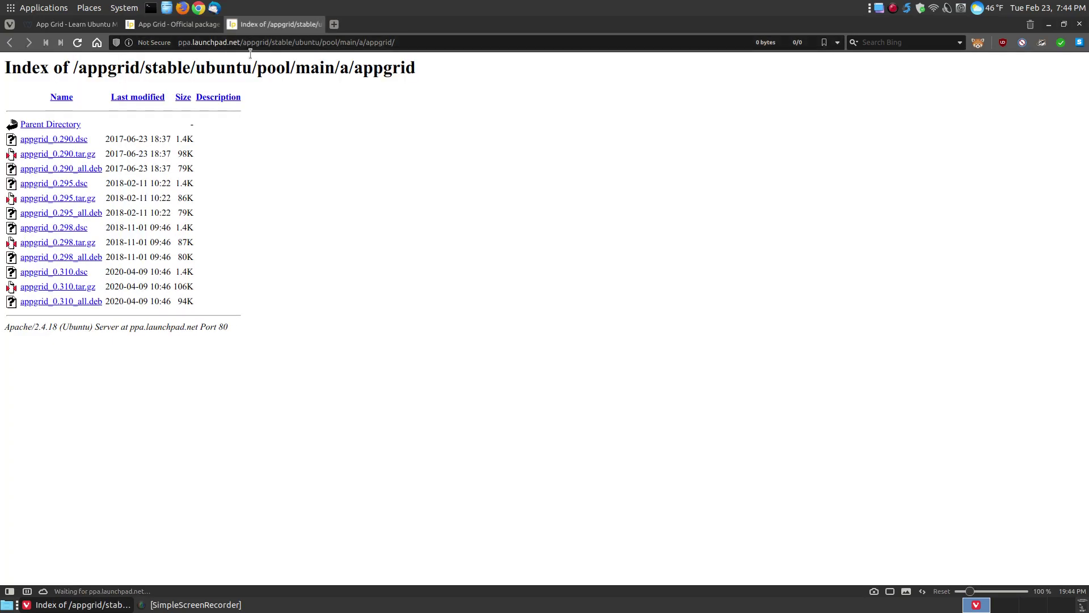
click(177, 25)
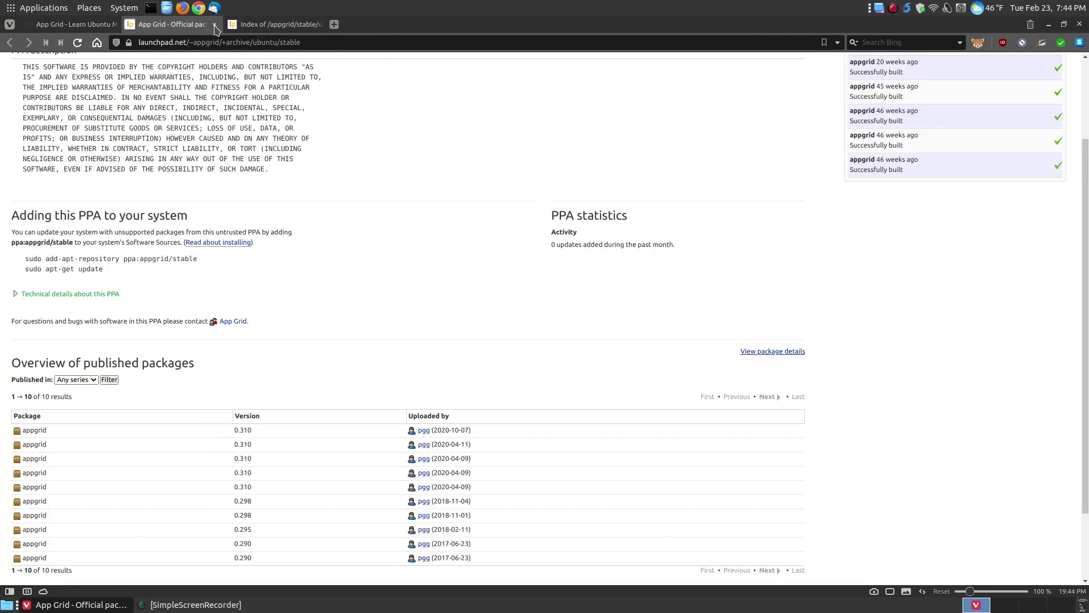
click(215, 25)
click(214, 25)
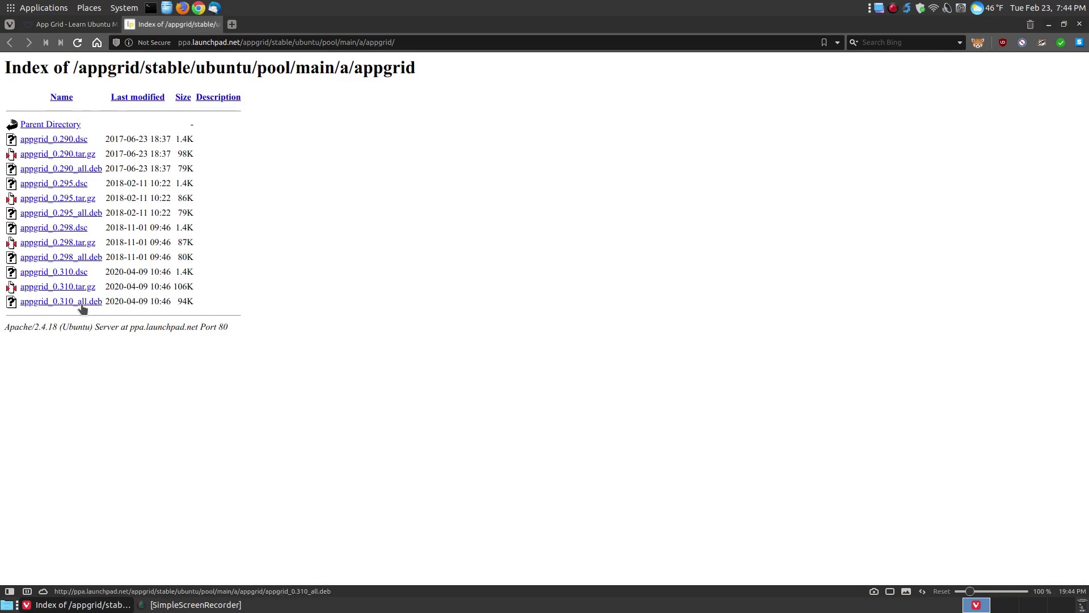
click(68, 24)
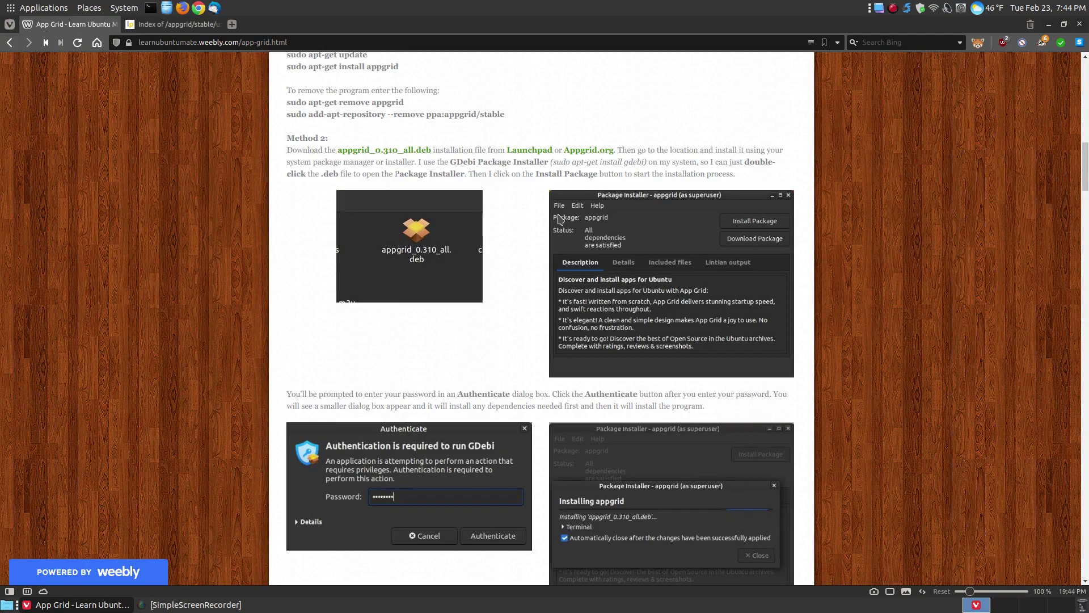
- Open the appgrid.org homepage in a new tab, then return to the guide's GDebi steps
click(594, 151)
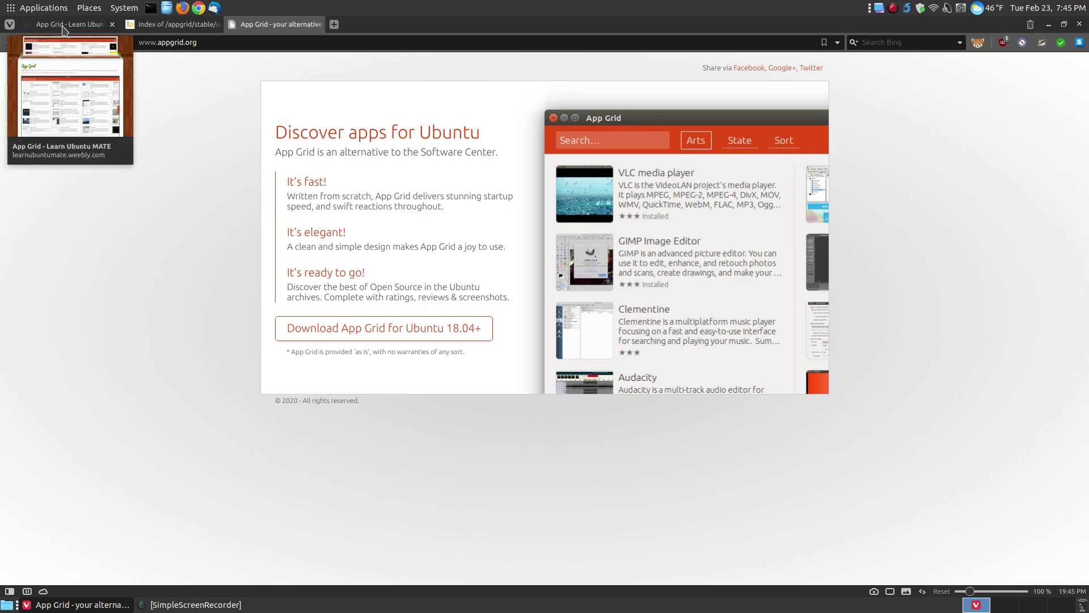
click(108, 25)
scroll(874, 356, down, 2)
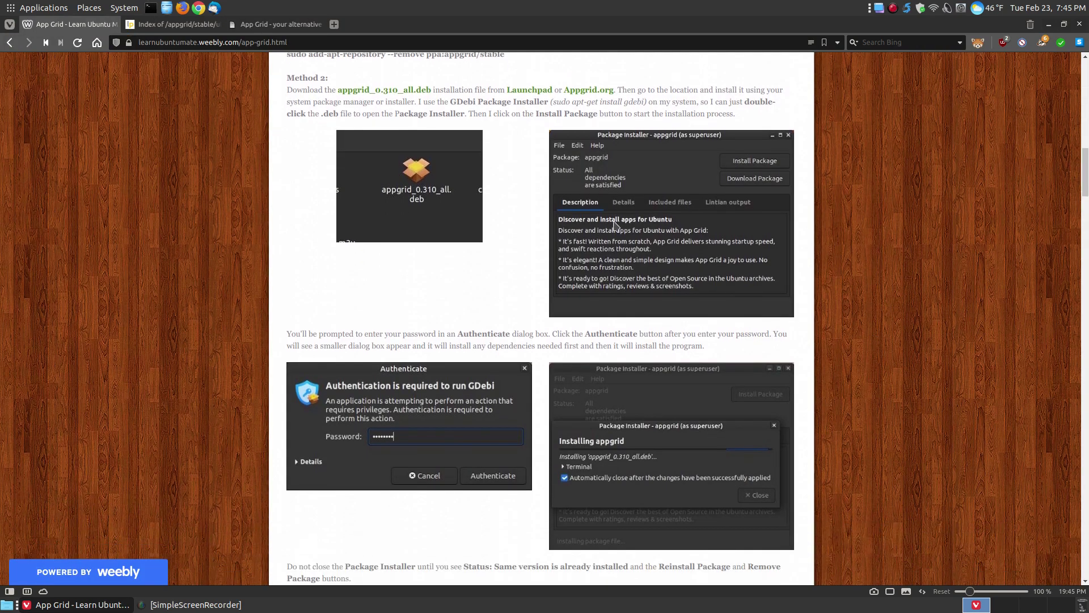
- Save appgrid_0.310_all.deb from the Launchpad listing into Downloads and dismiss the download notices
click(173, 25)
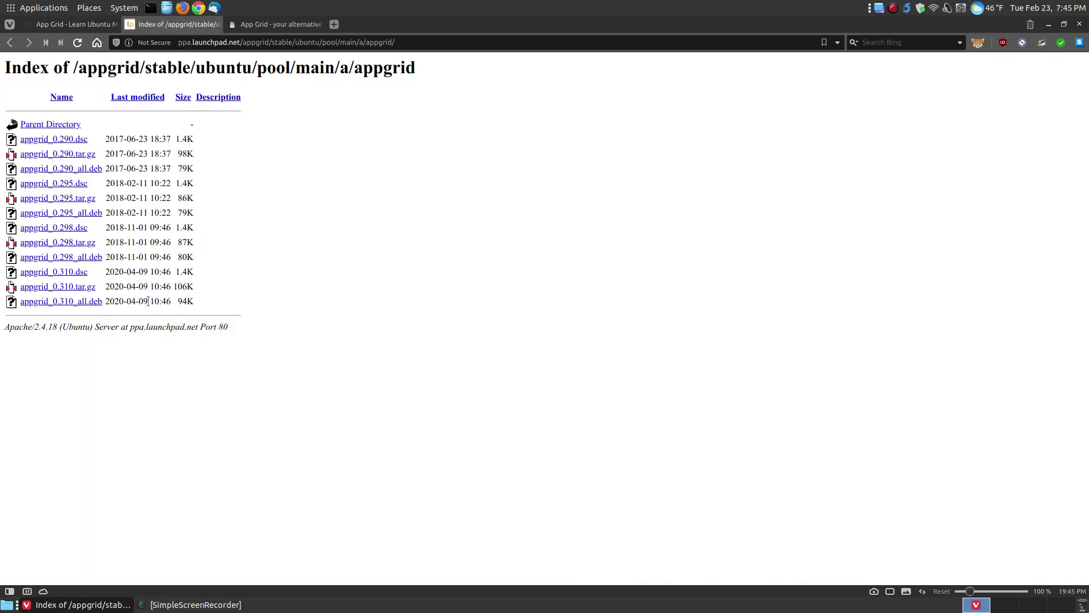
click(60, 301)
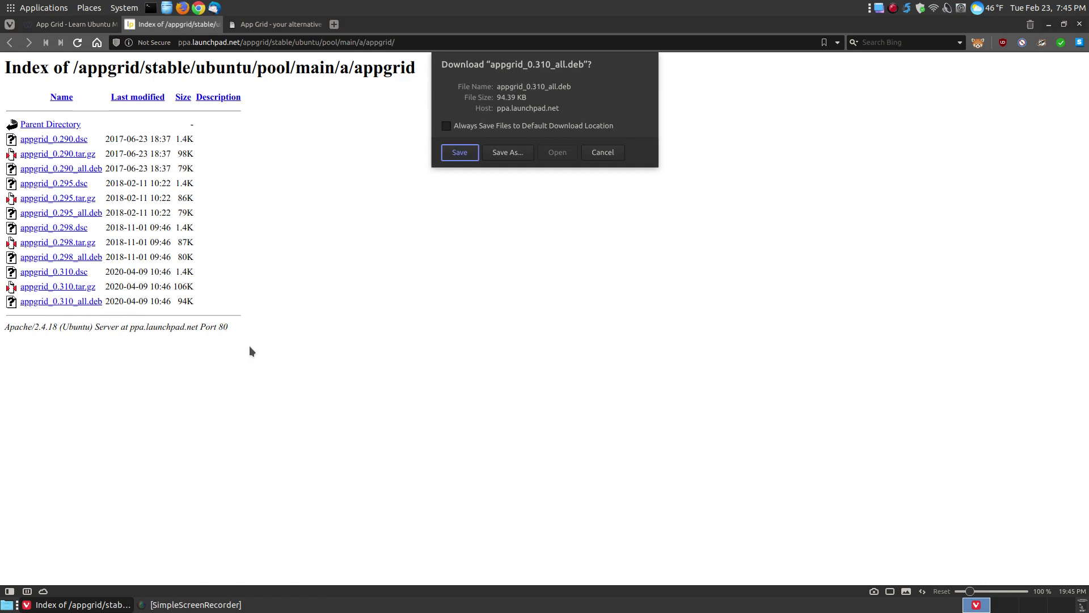
click(523, 157)
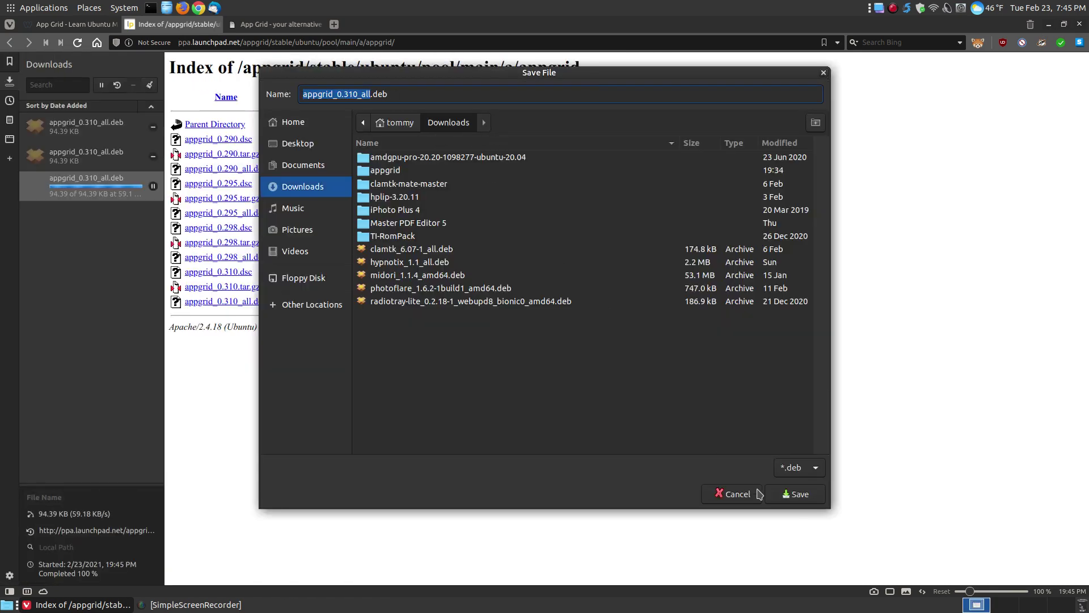
click(800, 495)
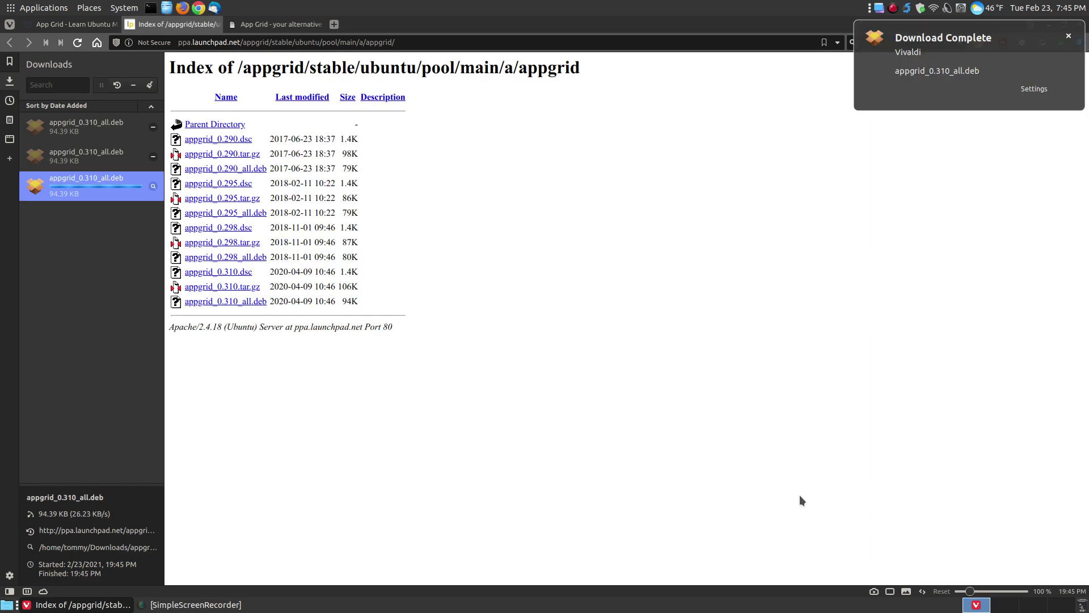
click(1074, 36)
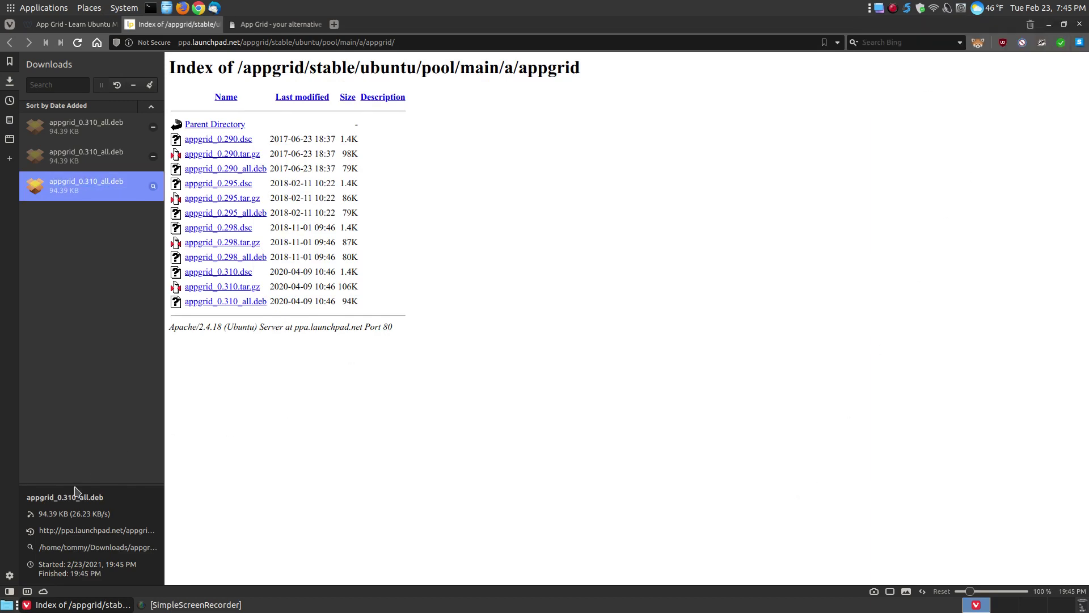
click(9, 591)
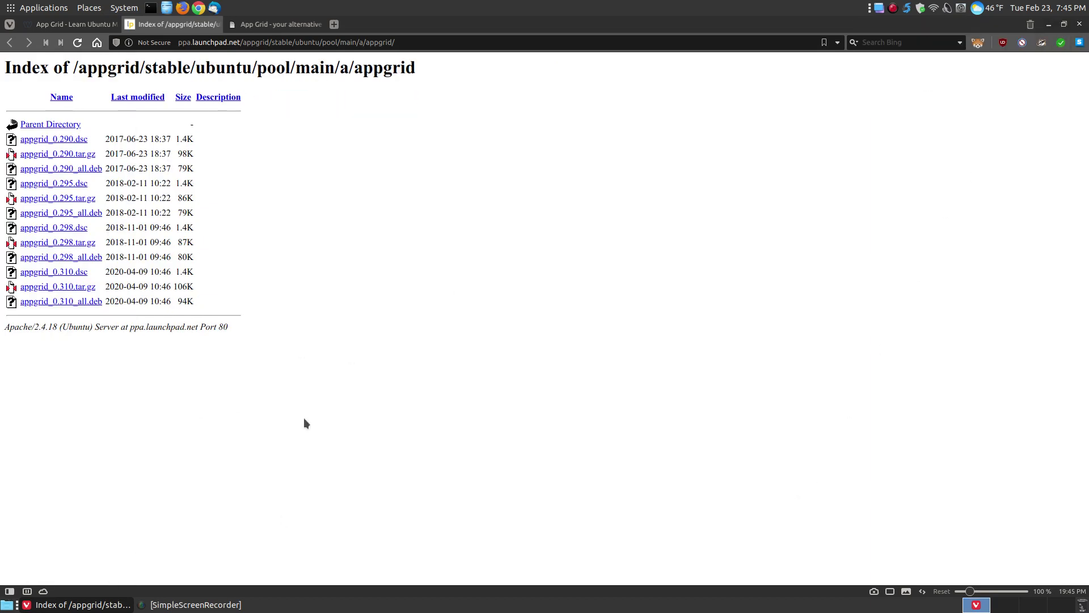
- Open appgrid_0.310_all.deb from the Downloads folder in GDebi Package Installer
click(217, 25)
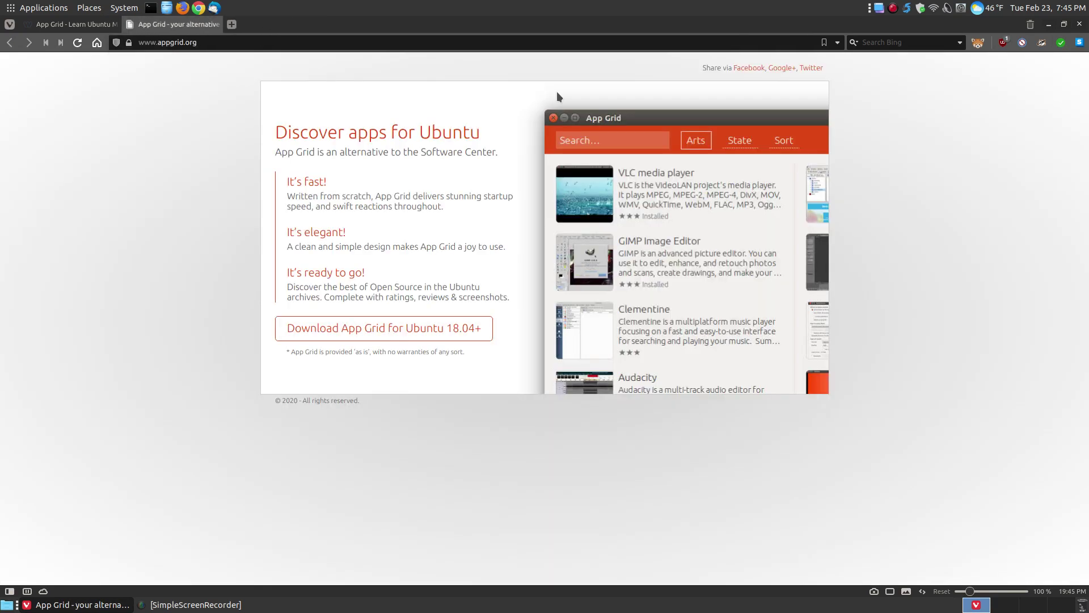
click(1049, 25)
click(167, 7)
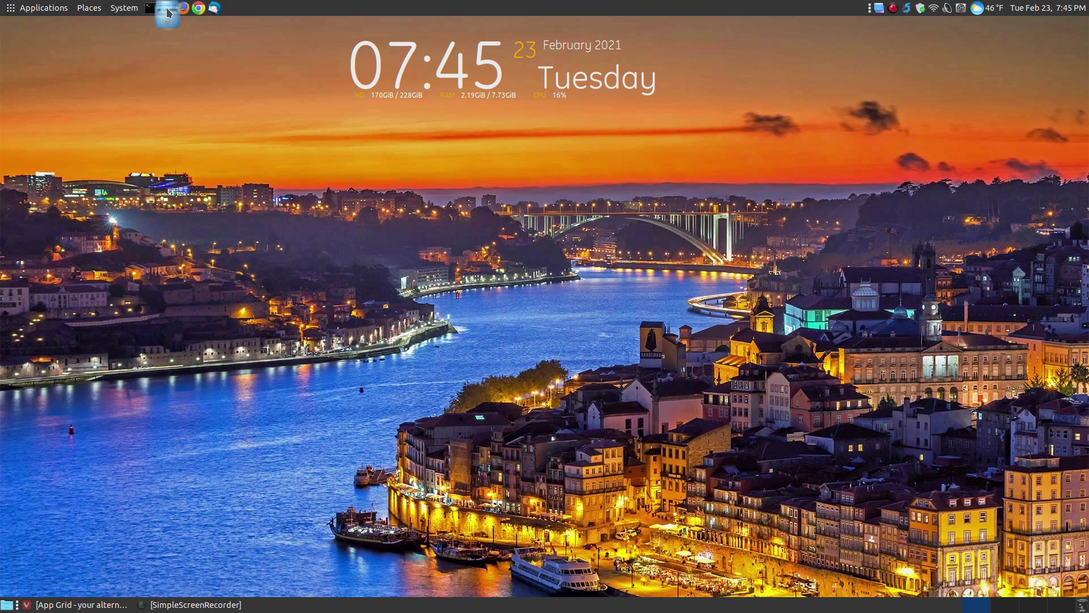
click(51, 163)
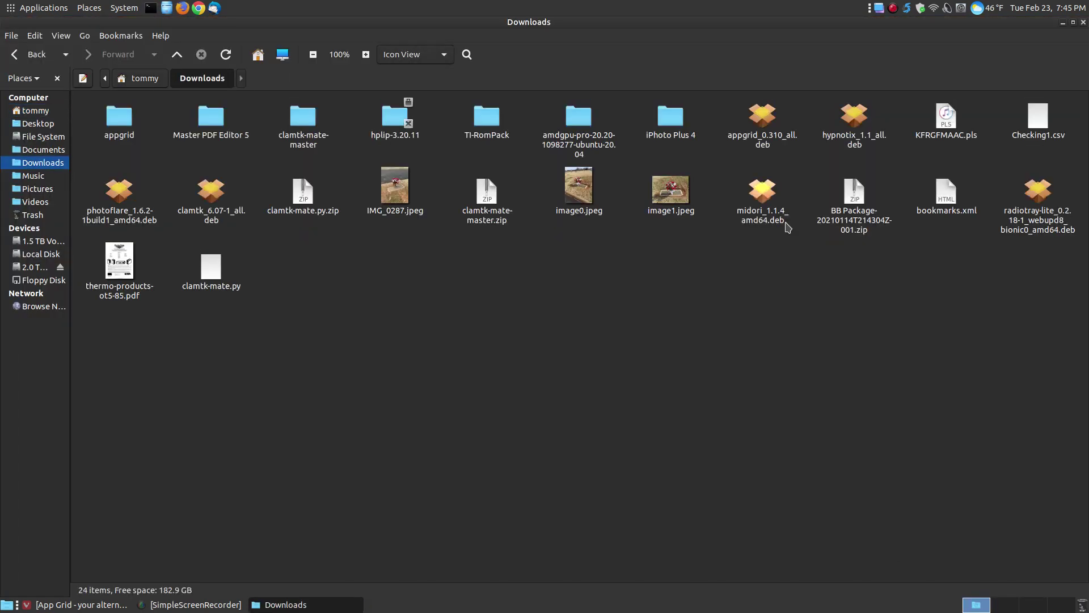
double_click(763, 115)
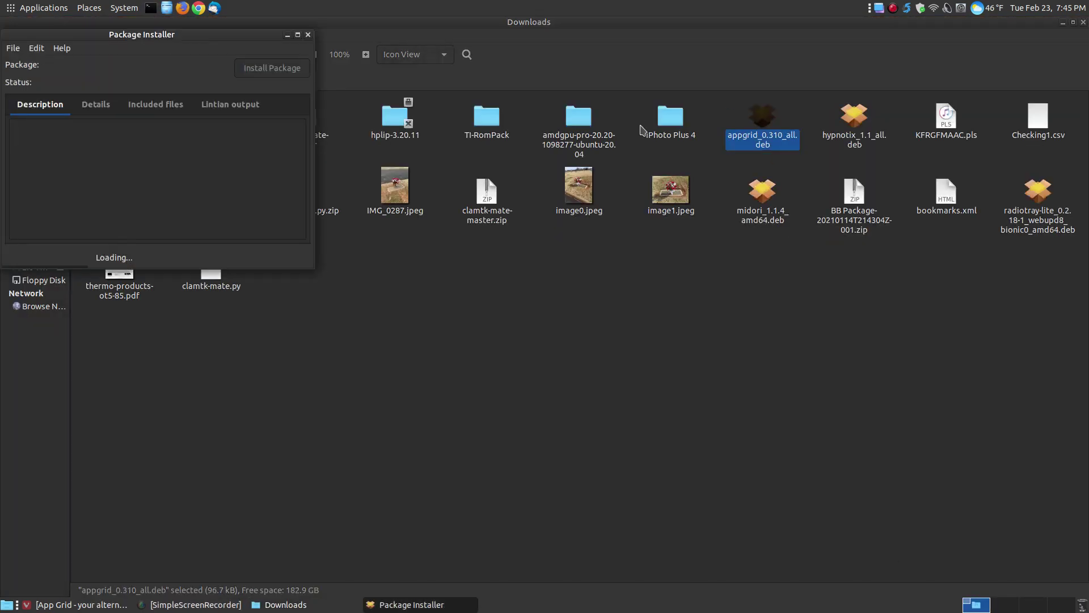
drag(205, 49, 614, 156)
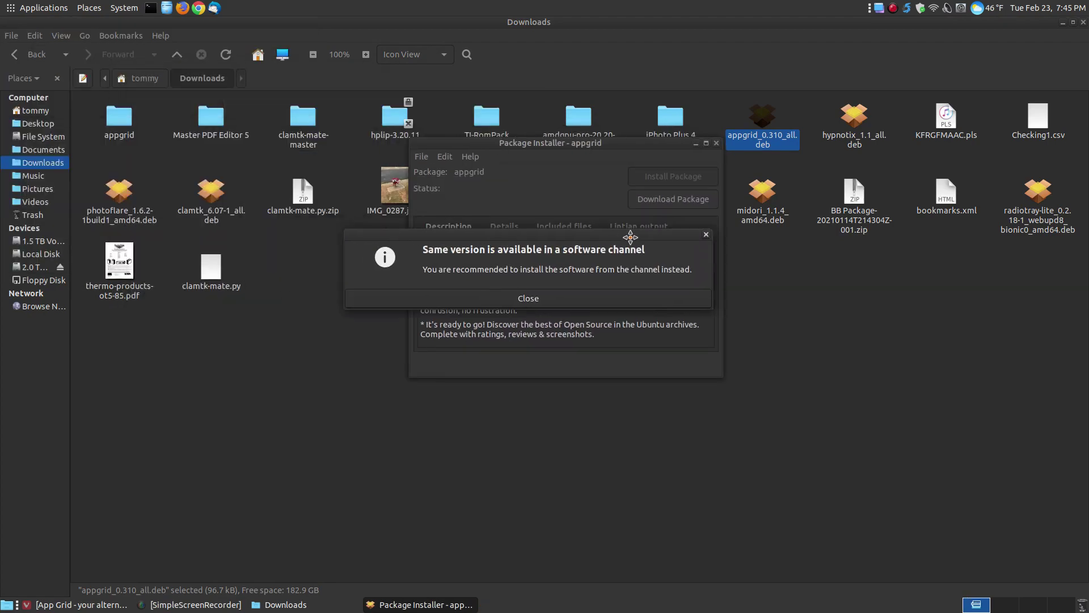
click(1083, 23)
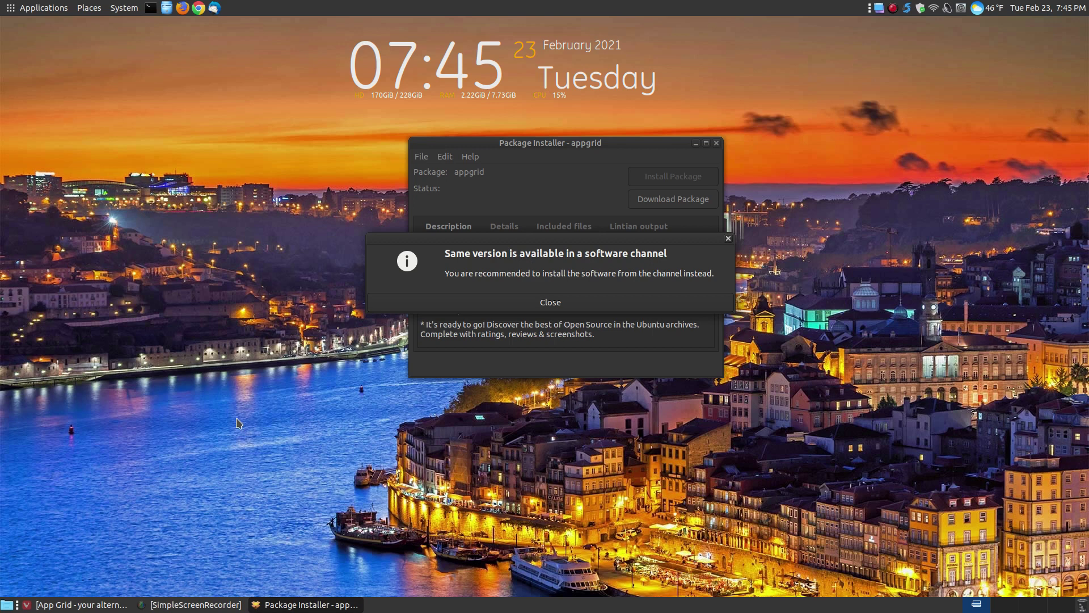
- Dismiss the same-version notice and check that app-install-data is the extra required package
click(553, 307)
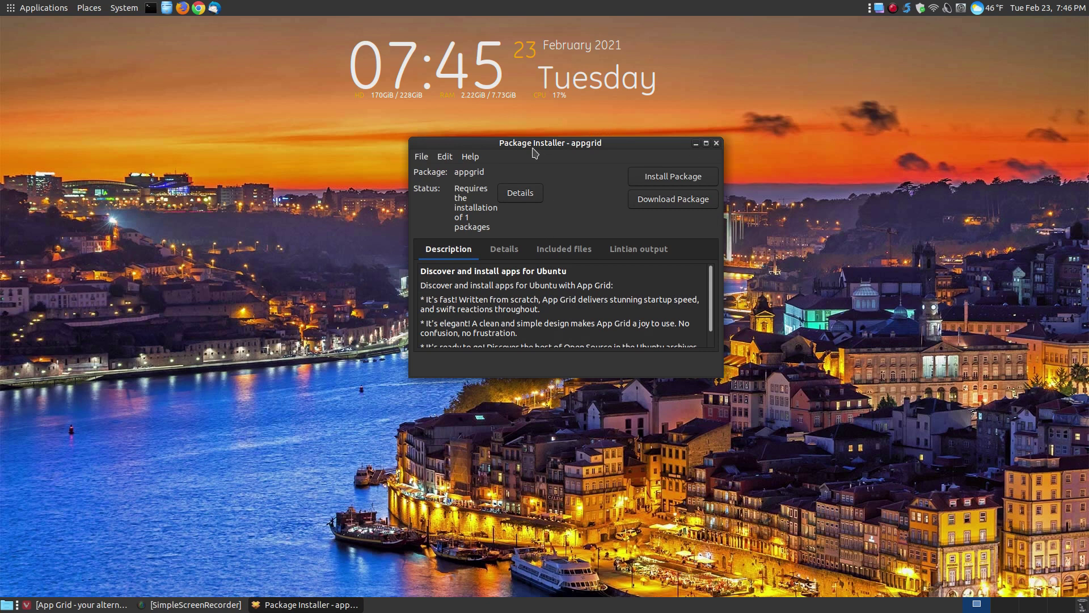
click(523, 196)
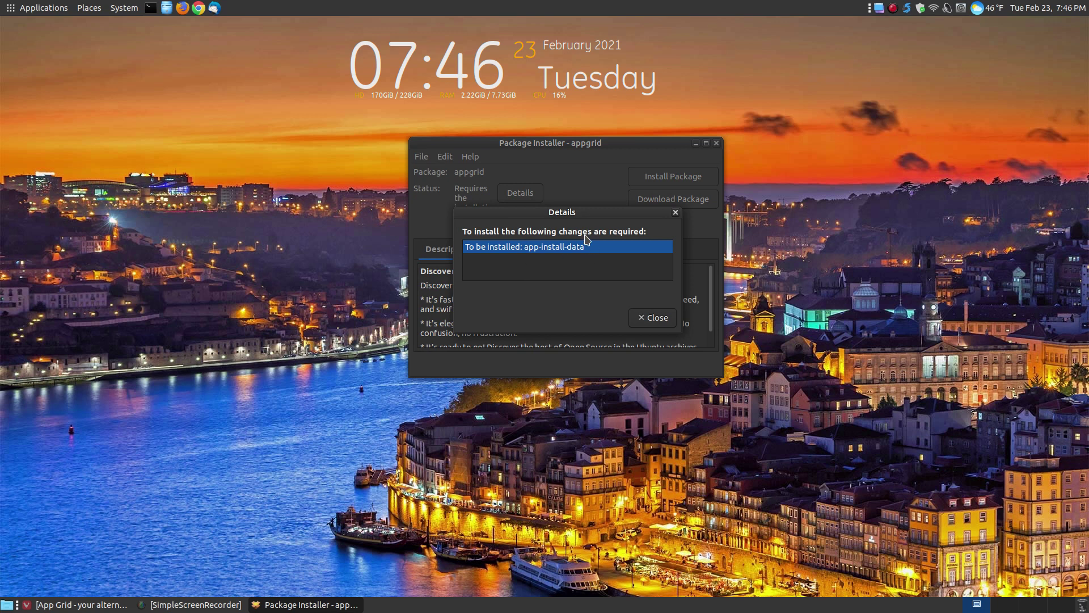
click(654, 318)
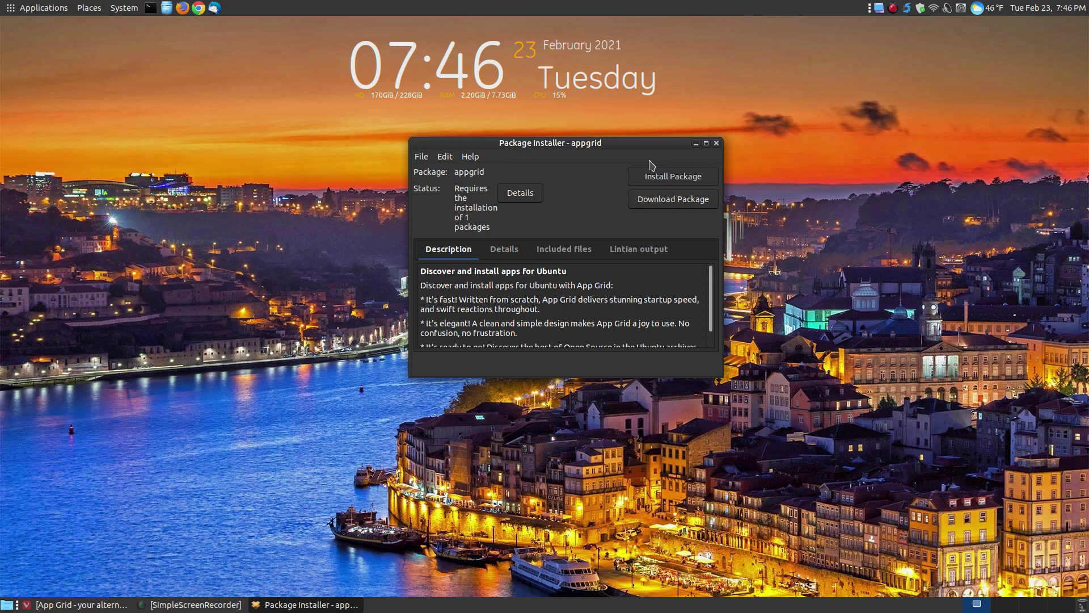
- Install the appgrid package, authenticating with the account password, then close GDebi
click(671, 177)
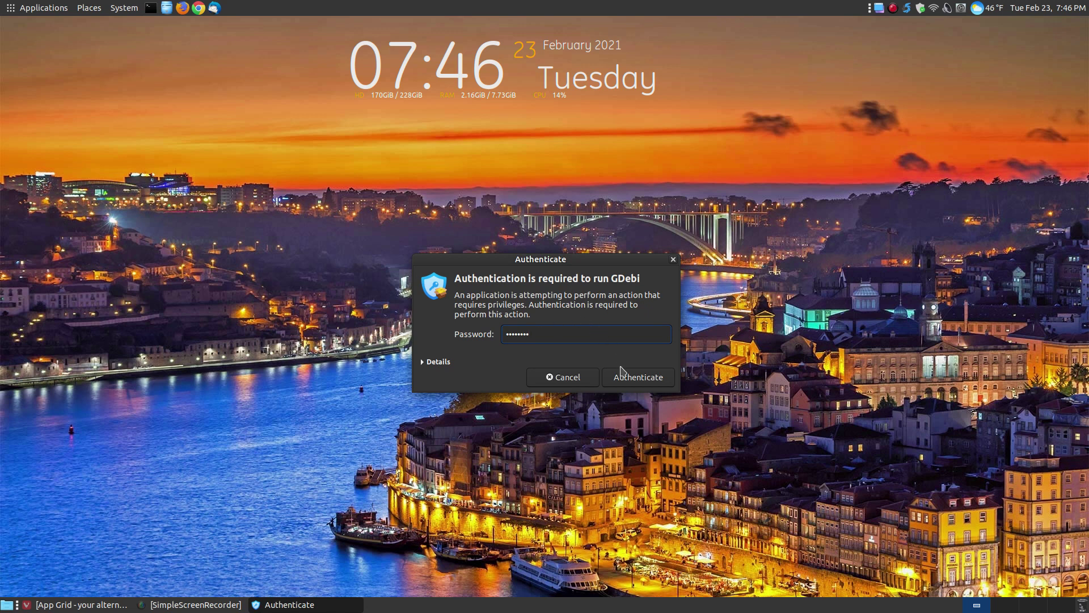
click(627, 383)
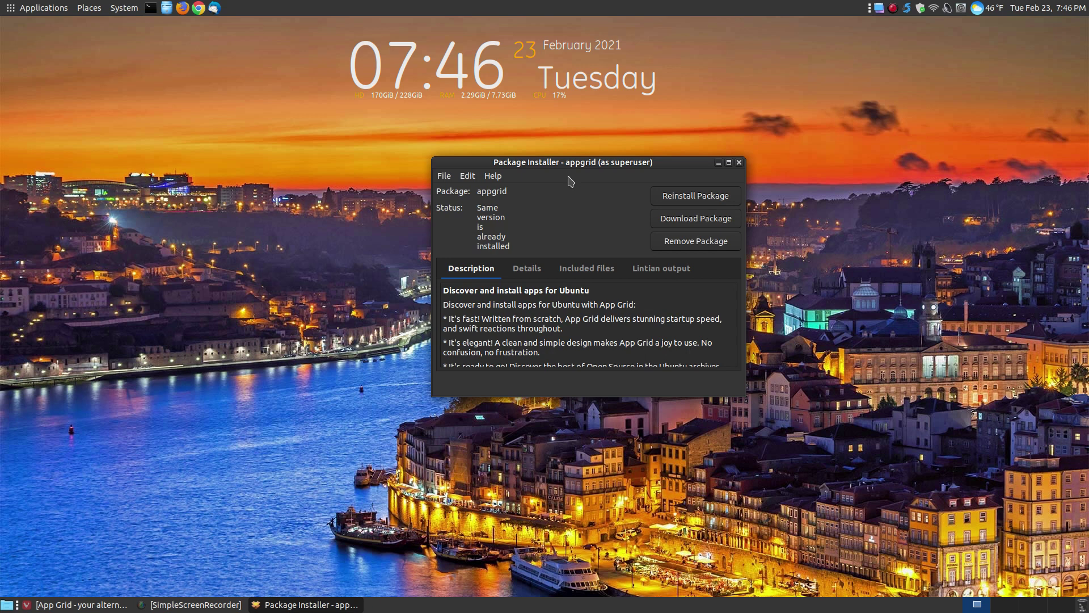
drag(560, 163, 514, 154)
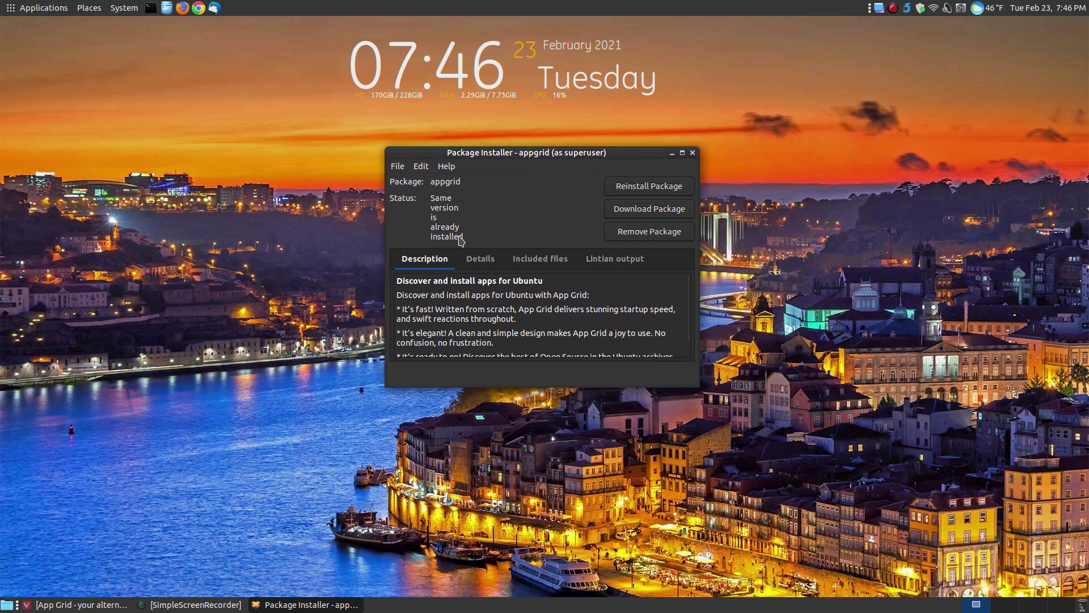
click(695, 155)
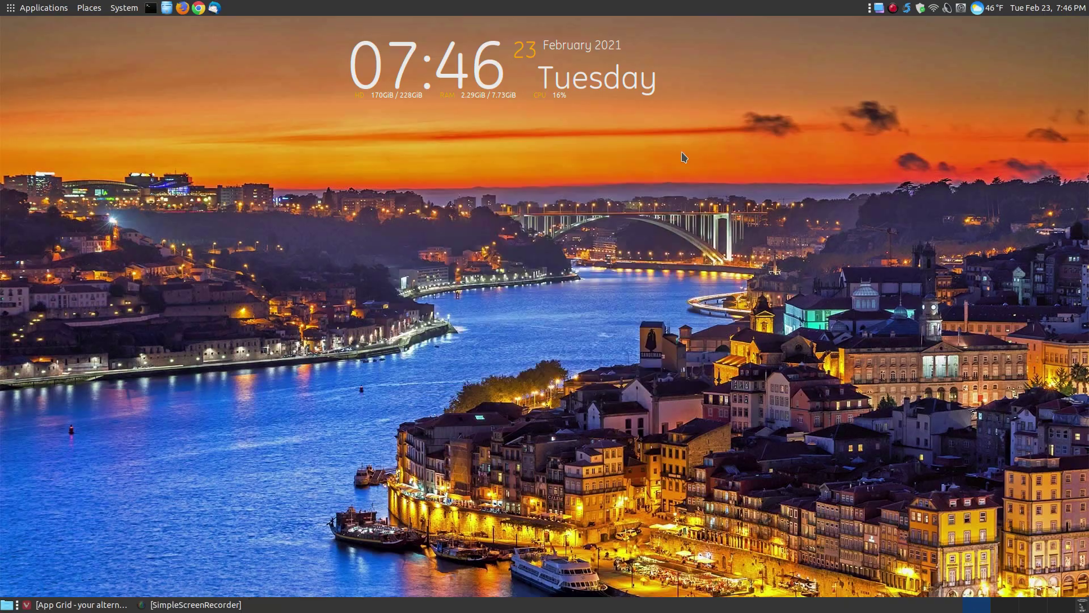
- Revisit the Learn Ubuntu MATE guide, highlighting the sudo apt-get install gdebi note, then minimize Vivaldi
click(85, 605)
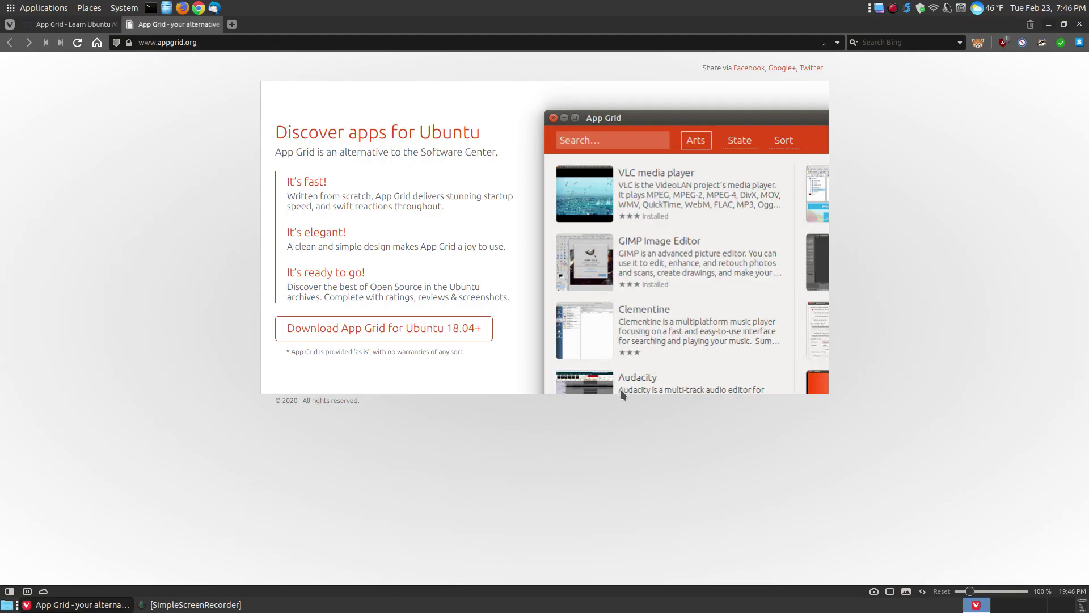
click(71, 24)
scroll(721, 377, down, 2)
scroll(726, 364, up, 4)
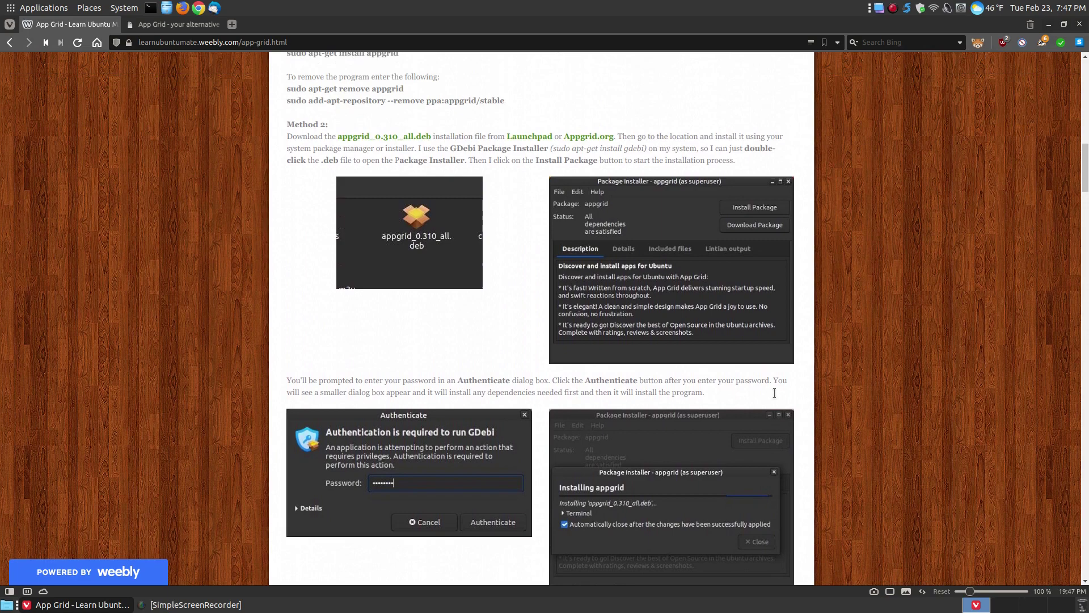
drag(649, 252, 551, 255)
scroll(911, 332, down, 10)
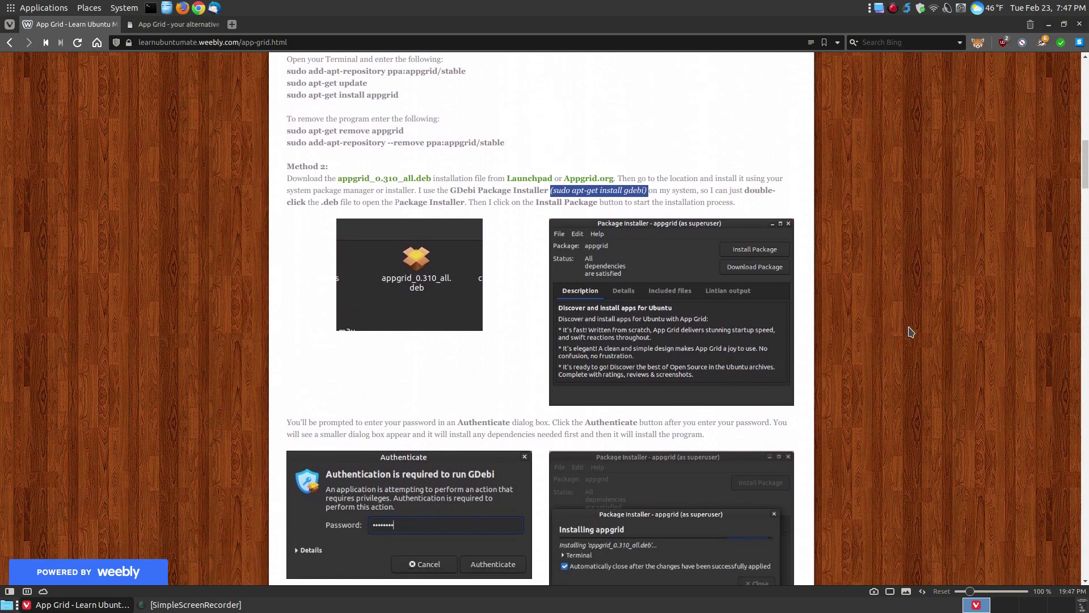
scroll(908, 335, down, 5)
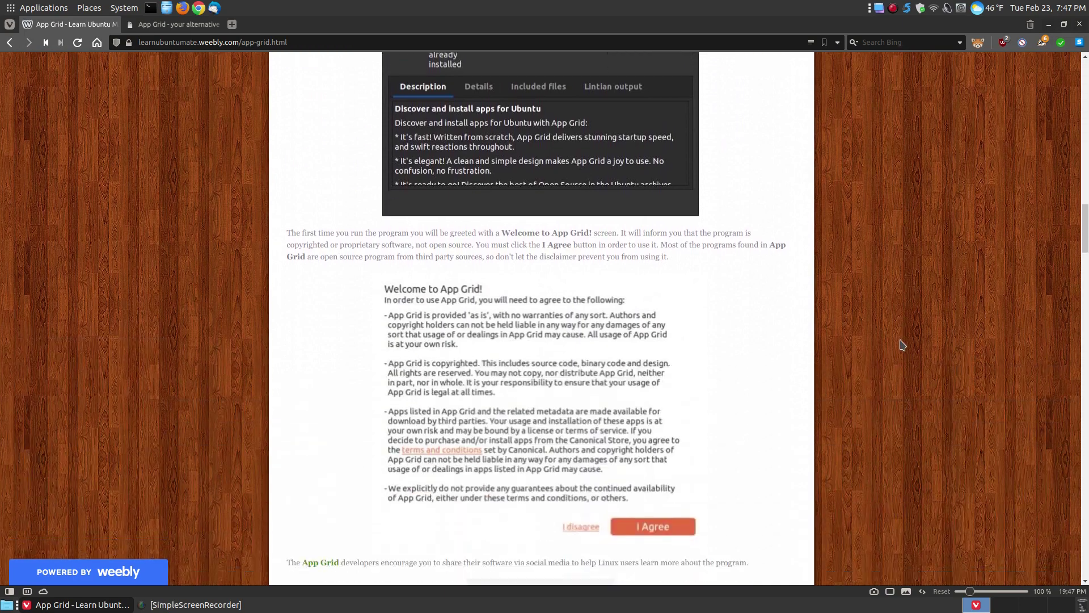
click(1048, 25)
- Launch App Grid from System > Administration, then bring the Vivaldi guide back to front
click(122, 8)
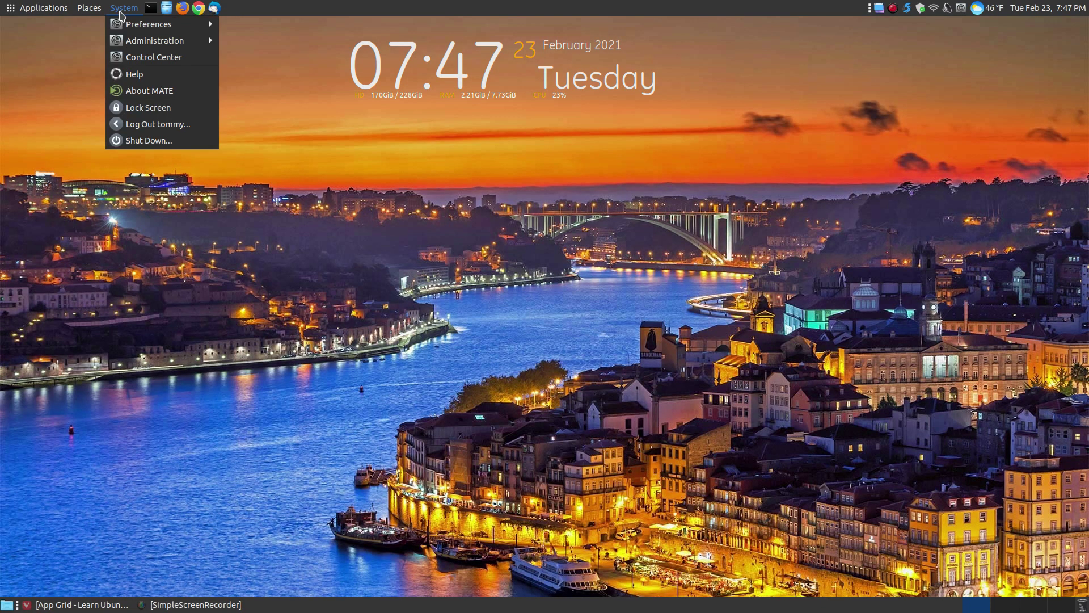
mouse_move(143, 41)
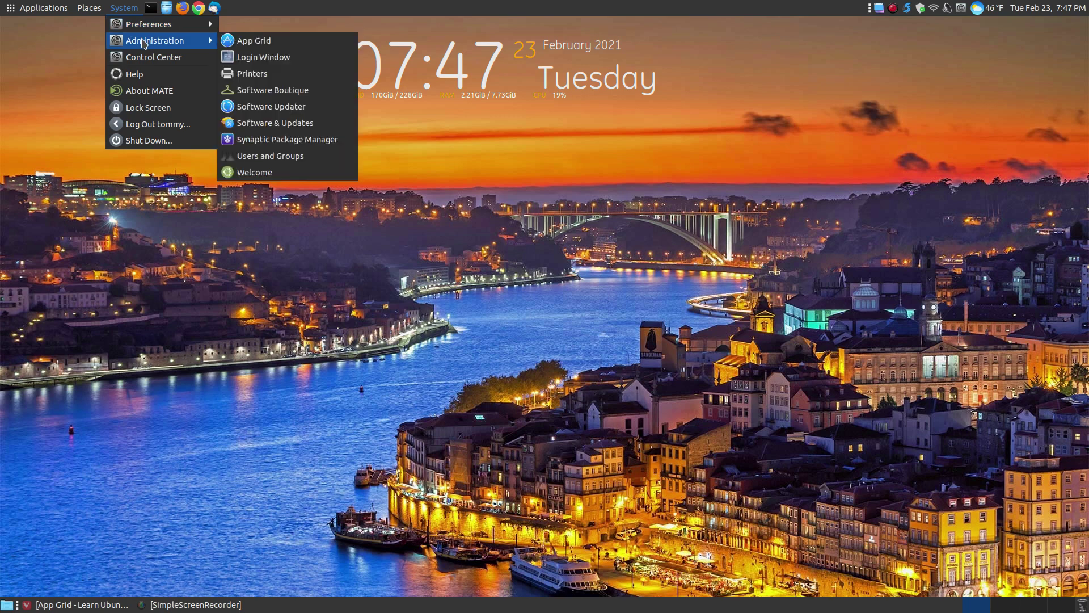
click(269, 39)
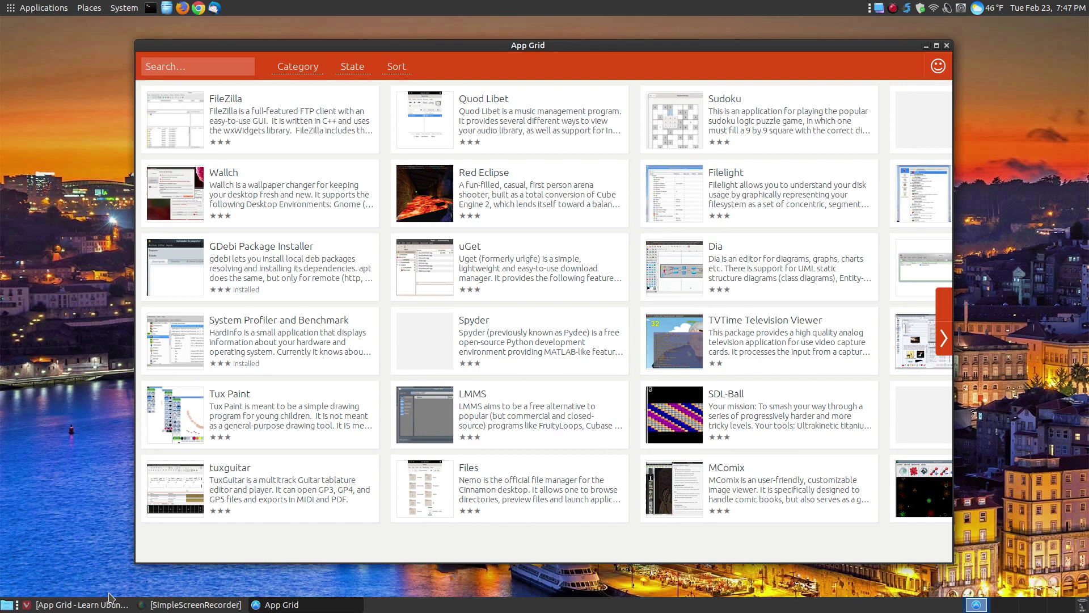
click(134, 604)
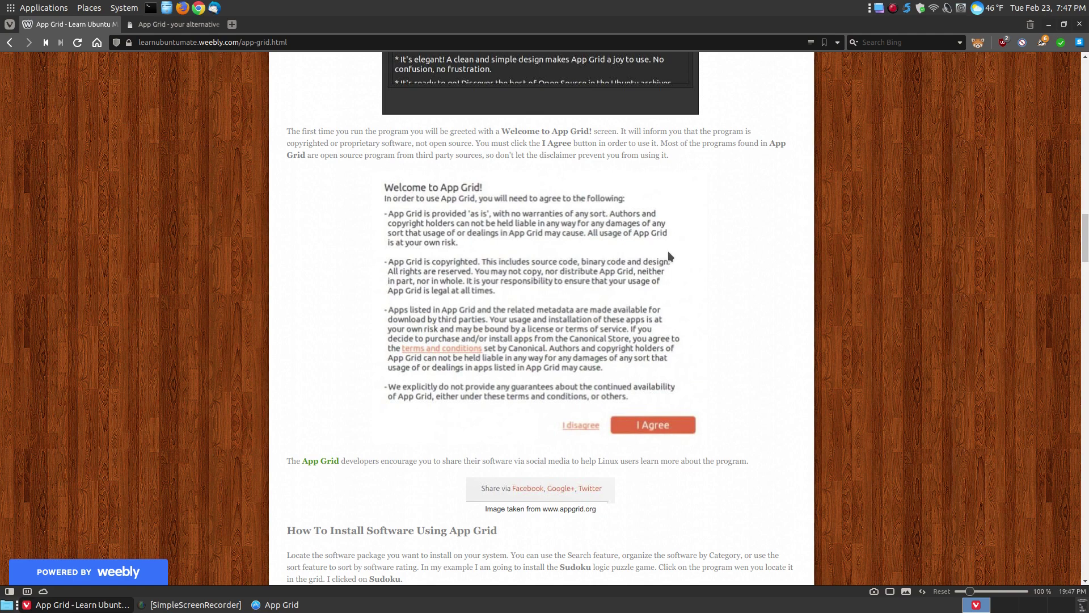
- Scroll past the tutorial's install section and minimize Vivaldi to reveal the App Grid catalogue
scroll(665, 242, down, 2)
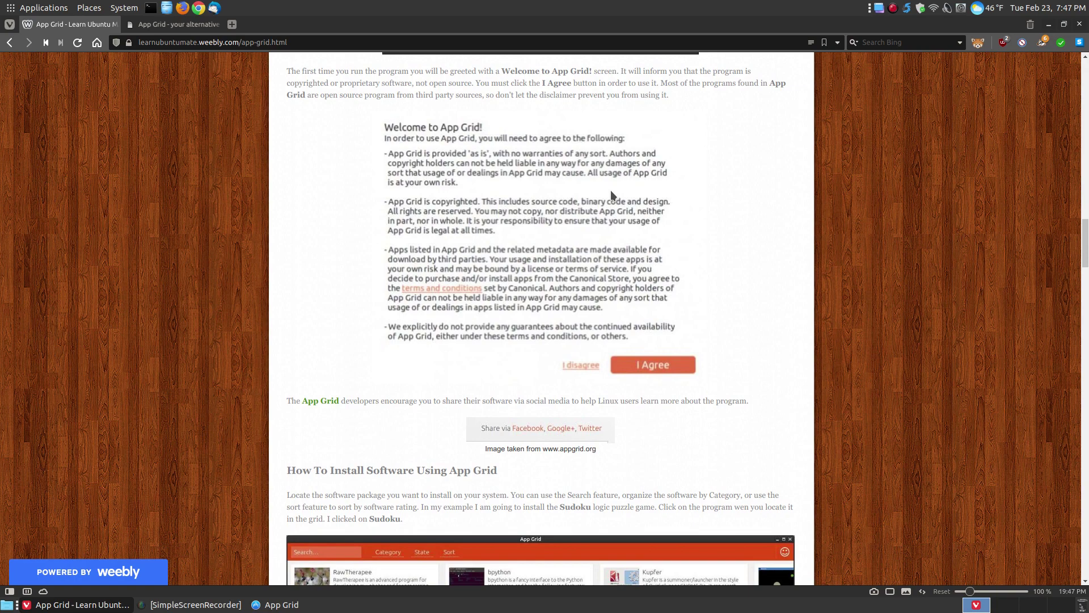
scroll(611, 189, down, 7)
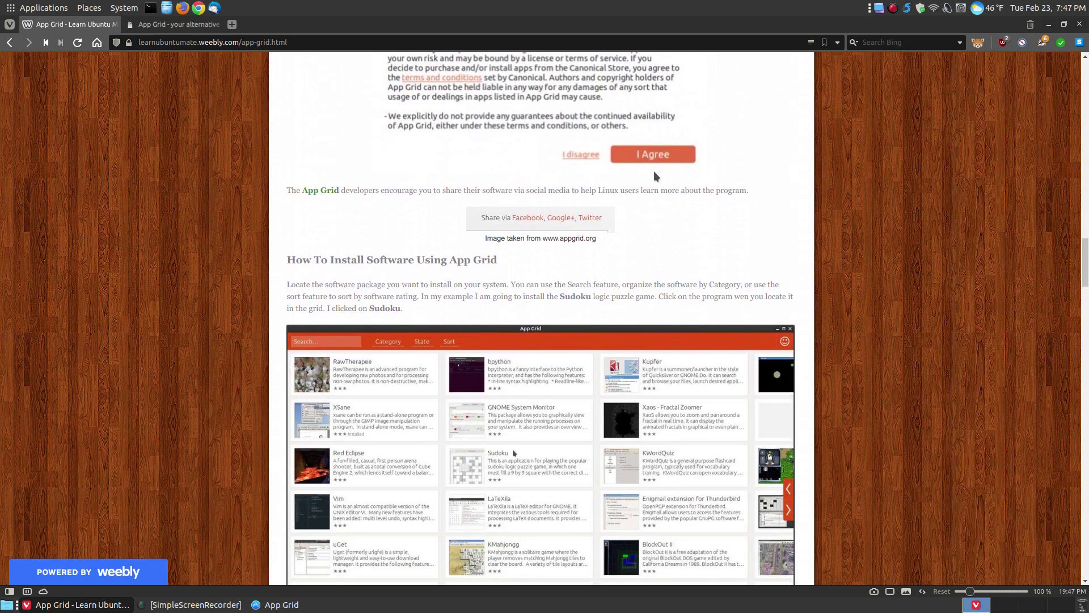
scroll(654, 173, down, 7)
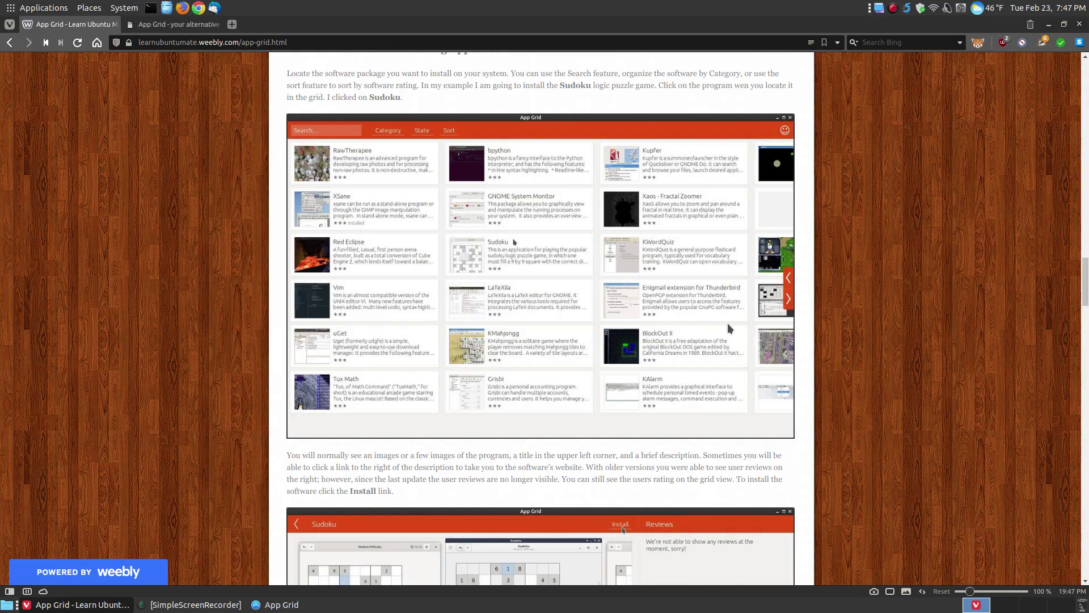
click(1049, 24)
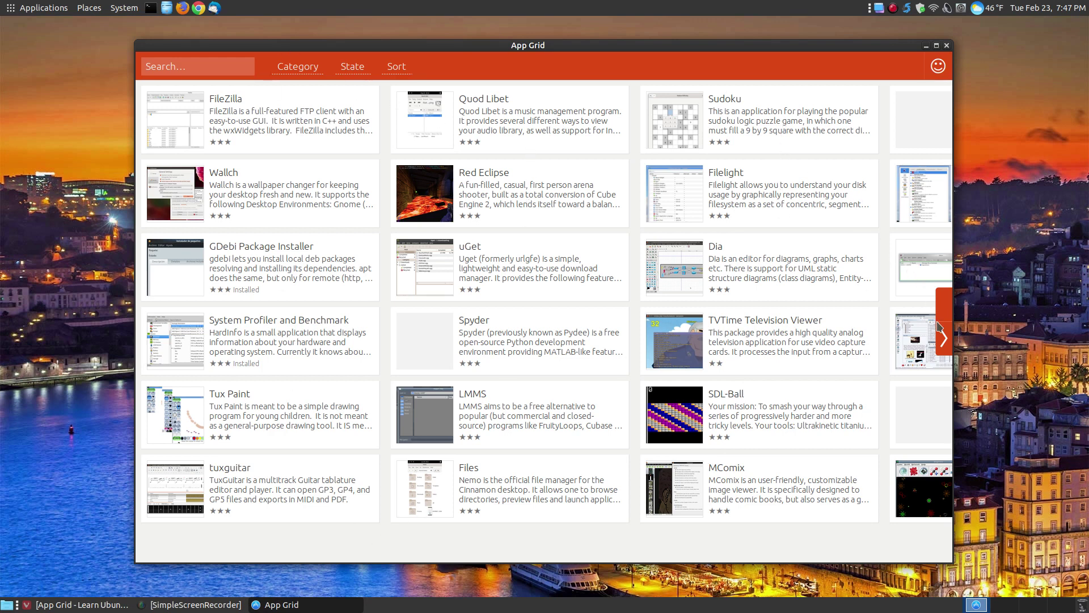
click(944, 339)
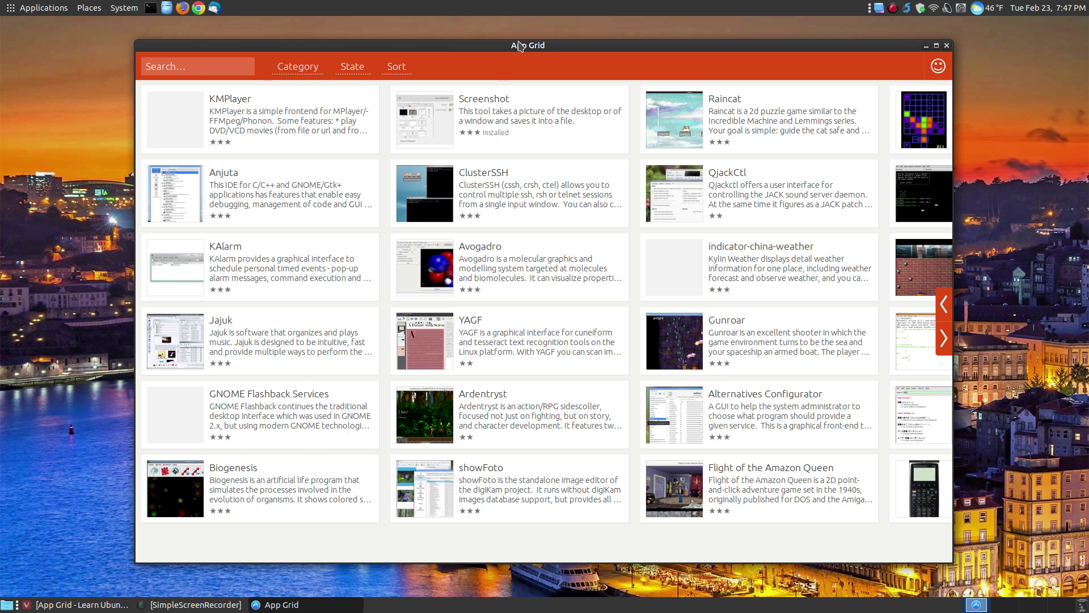
drag(521, 50, 520, 47)
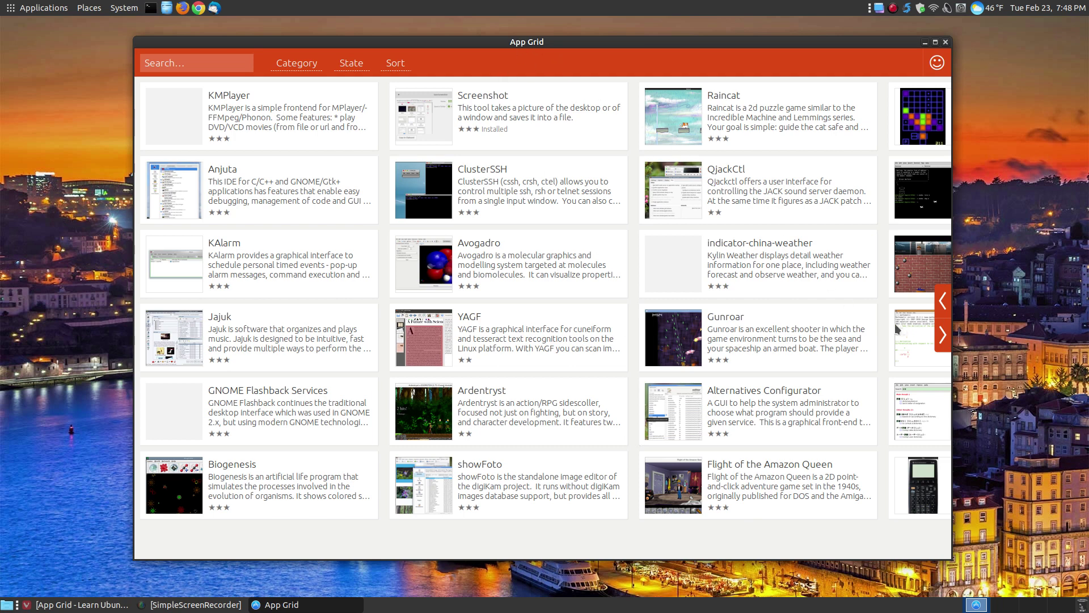
click(943, 334)
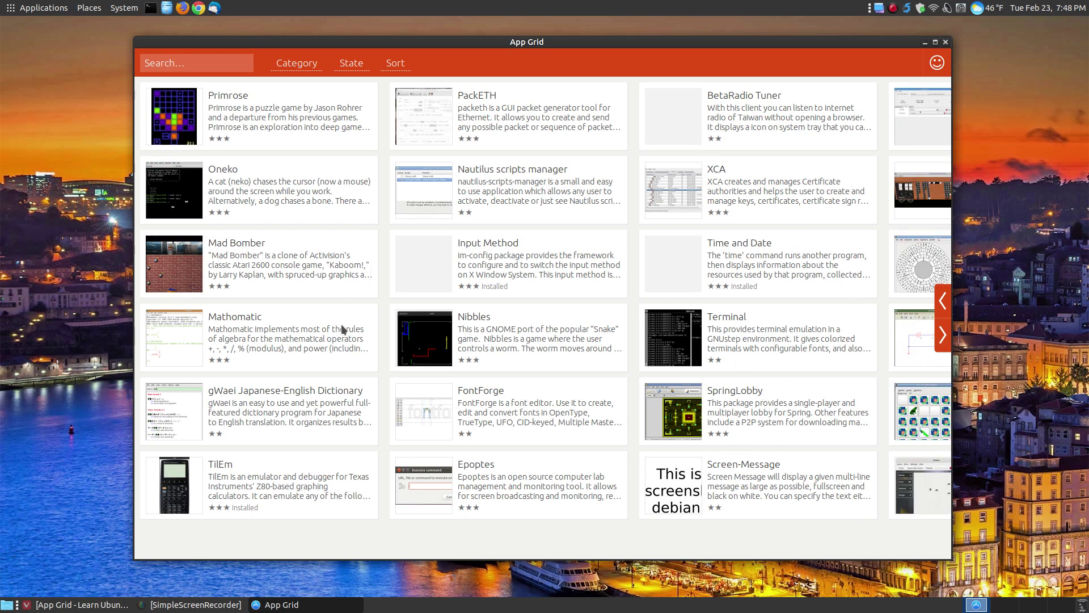
click(943, 336)
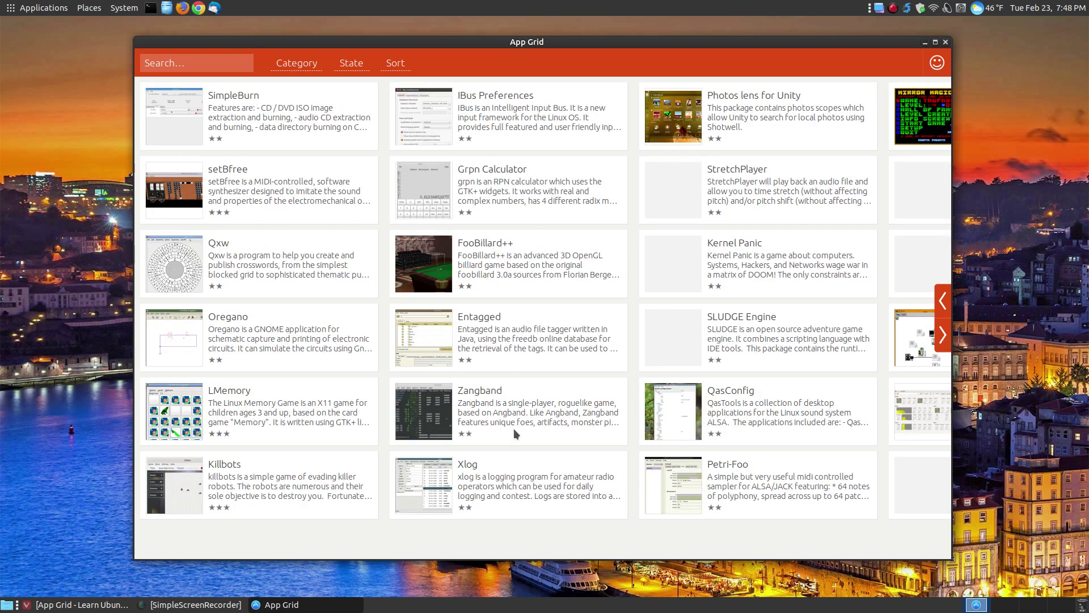
click(943, 337)
click(941, 303)
click(941, 304)
click(942, 305)
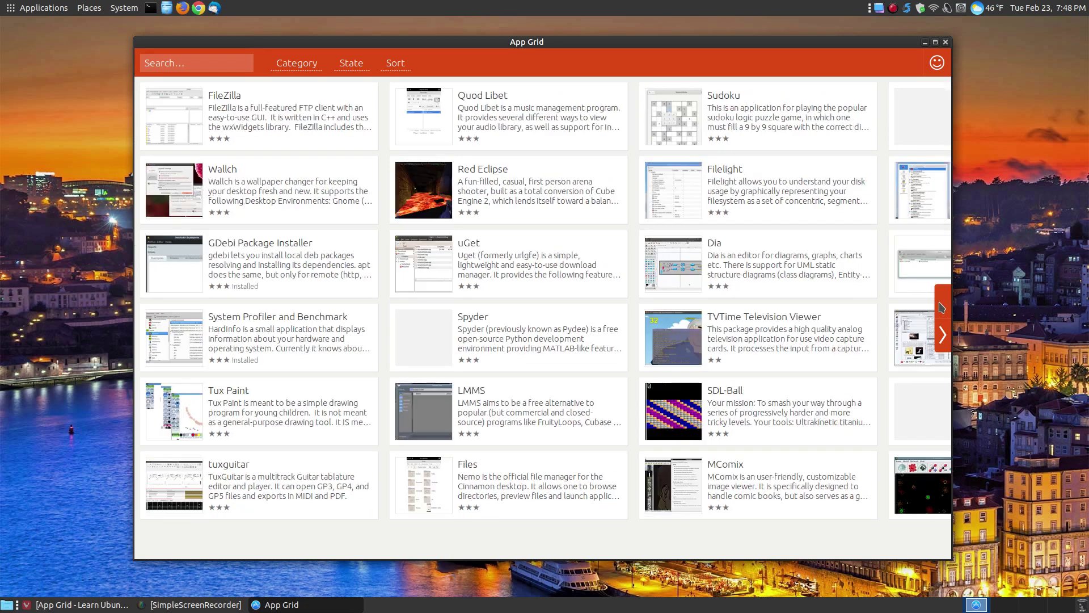
- Place the cursor in App Grid's Search… box above the first catalogue page
click(236, 67)
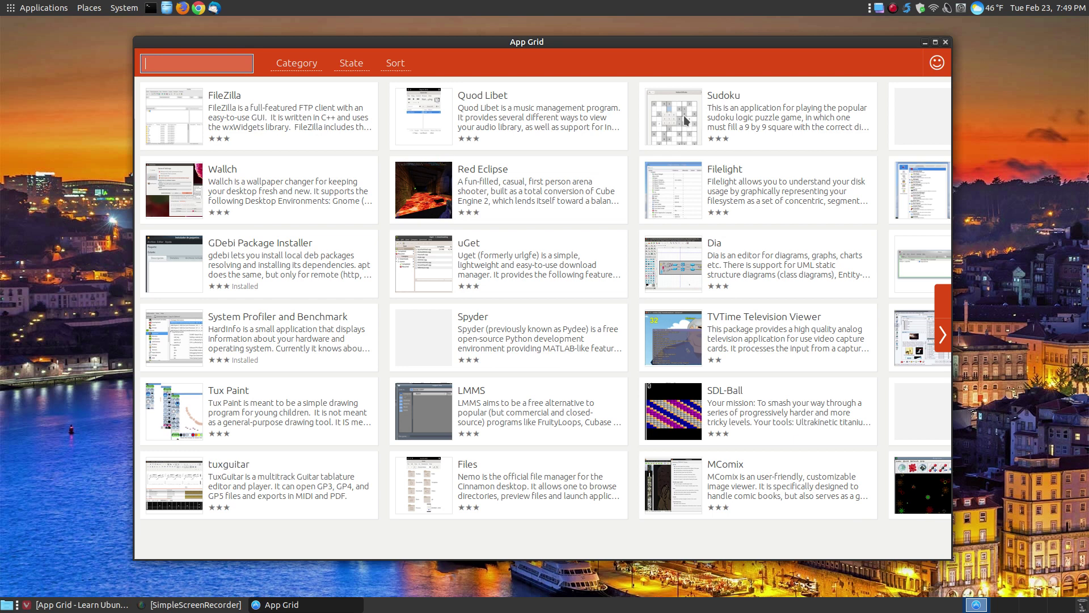
- Open Sudoku's details page from its card in the grid
click(724, 116)
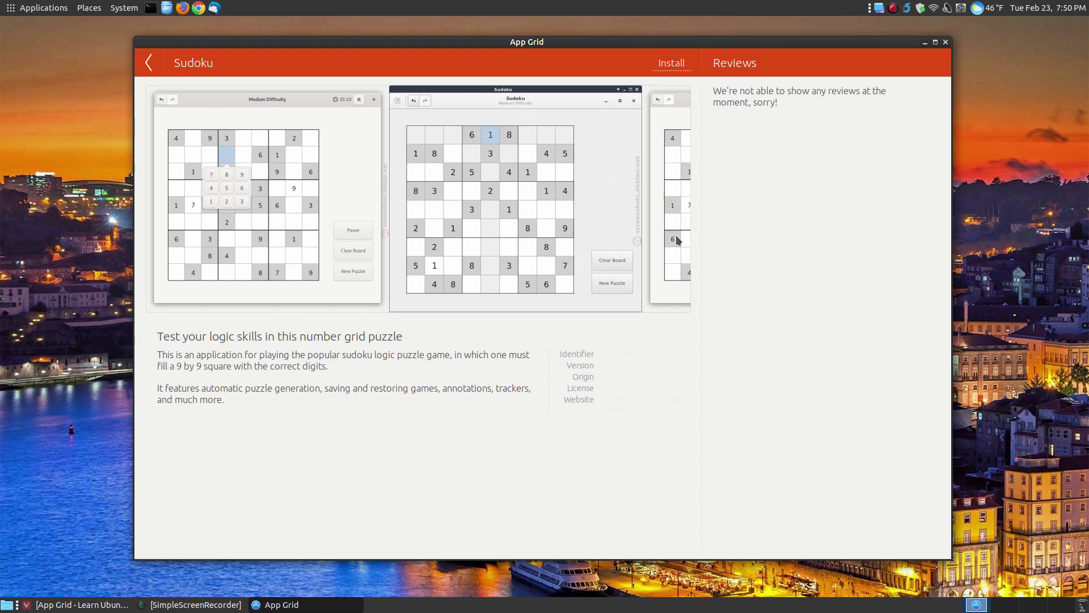
click(679, 219)
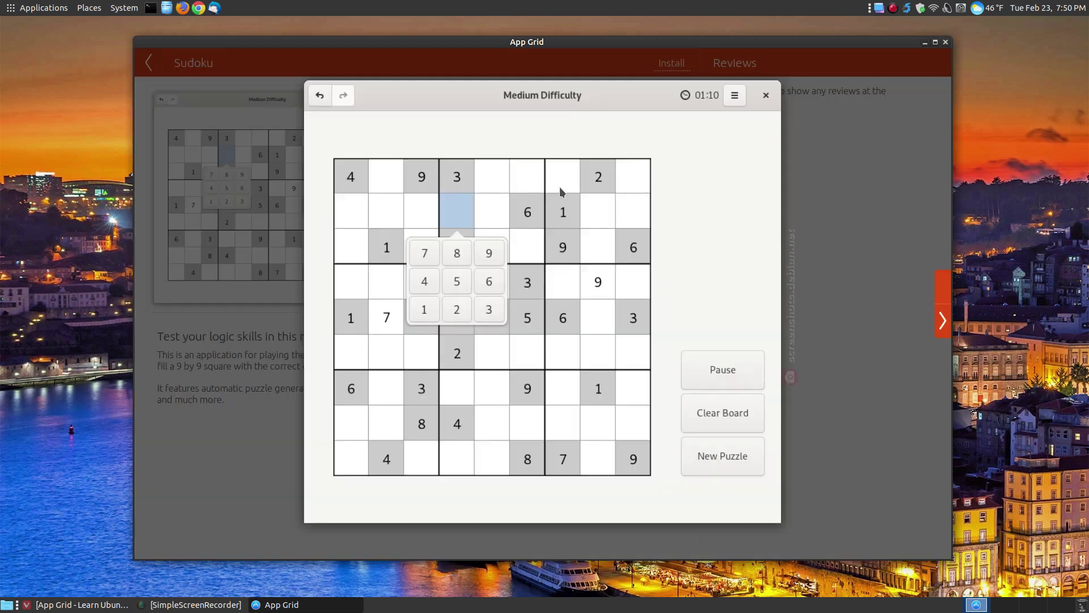
click(837, 190)
click(308, 173)
click(791, 278)
click(832, 303)
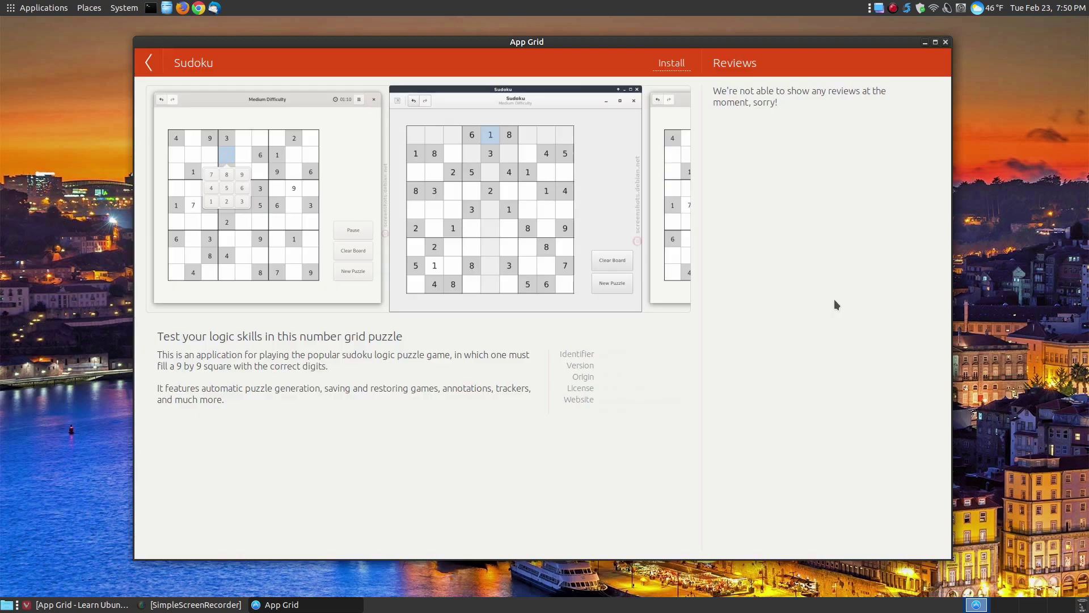
- Install Sudoku, authorising the installation with the account password
click(671, 65)
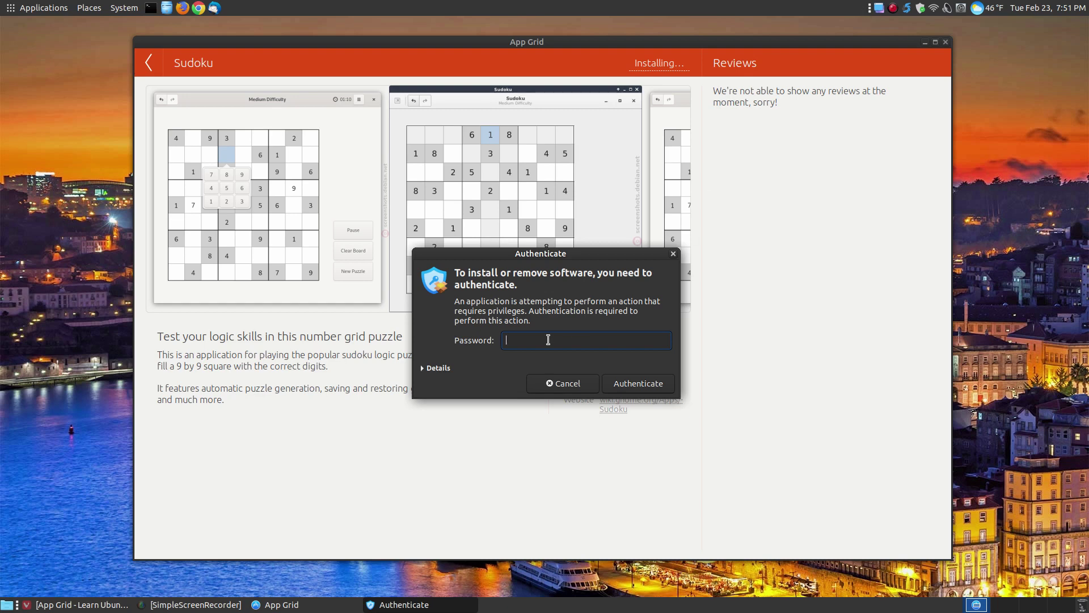
text(•••••••)
click(637, 386)
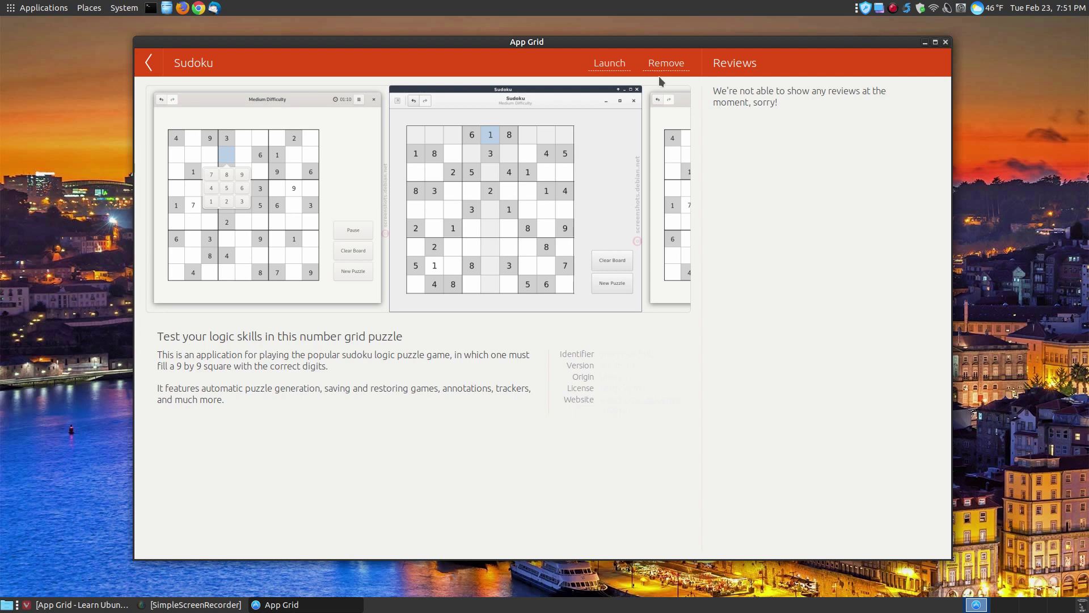
click(32, 6)
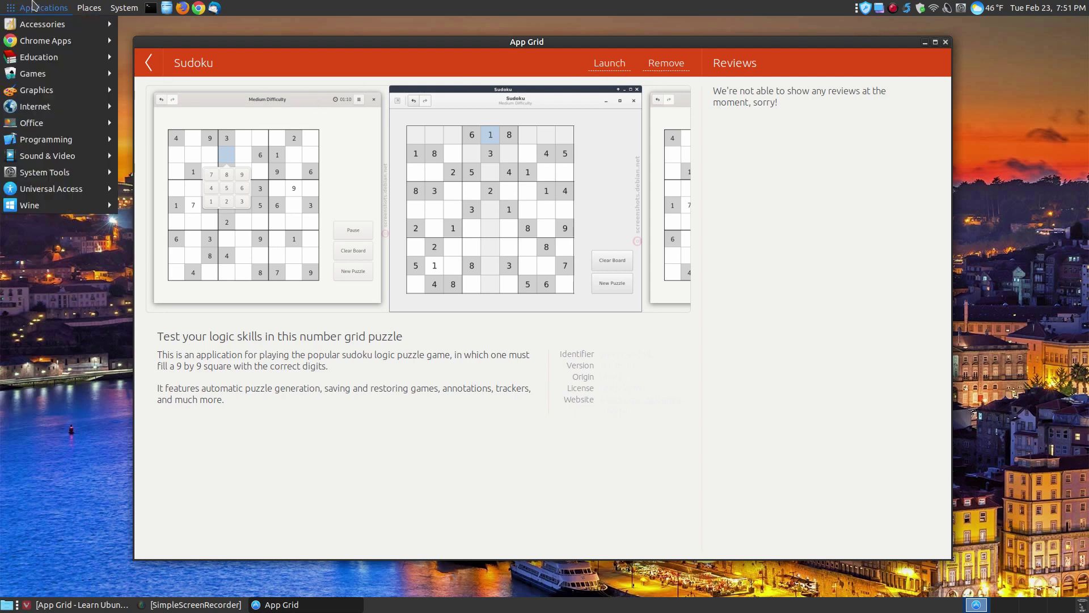
mouse_move(31, 77)
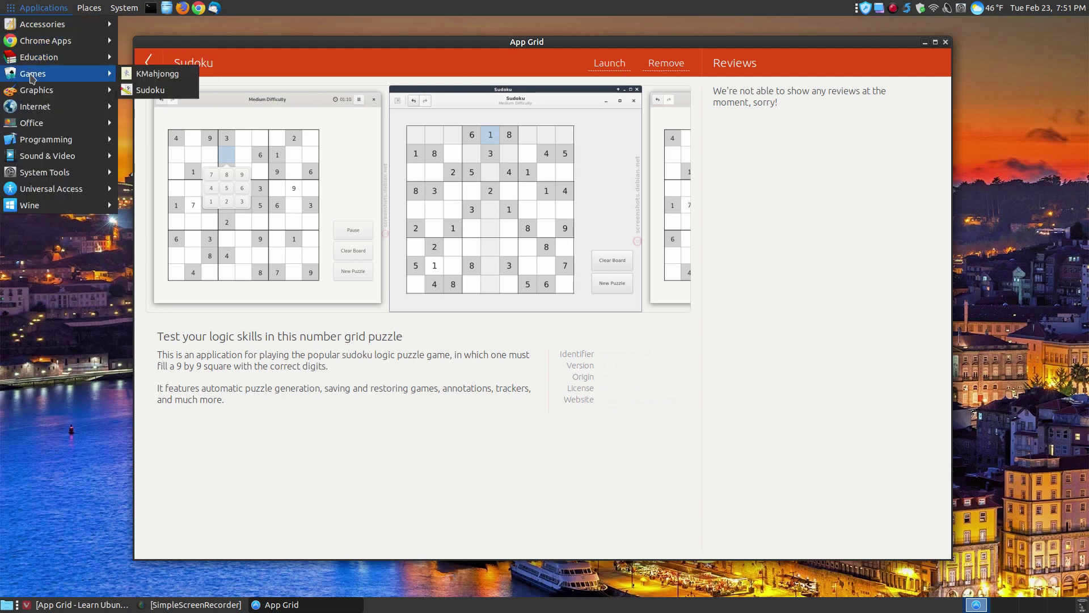
click(161, 93)
click(417, 42)
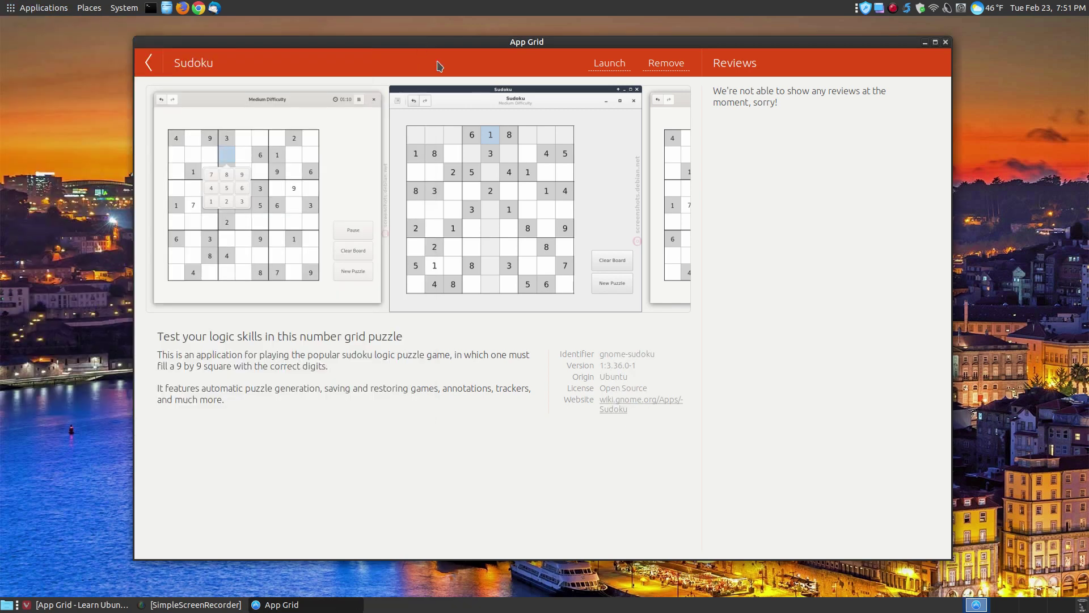
click(615, 64)
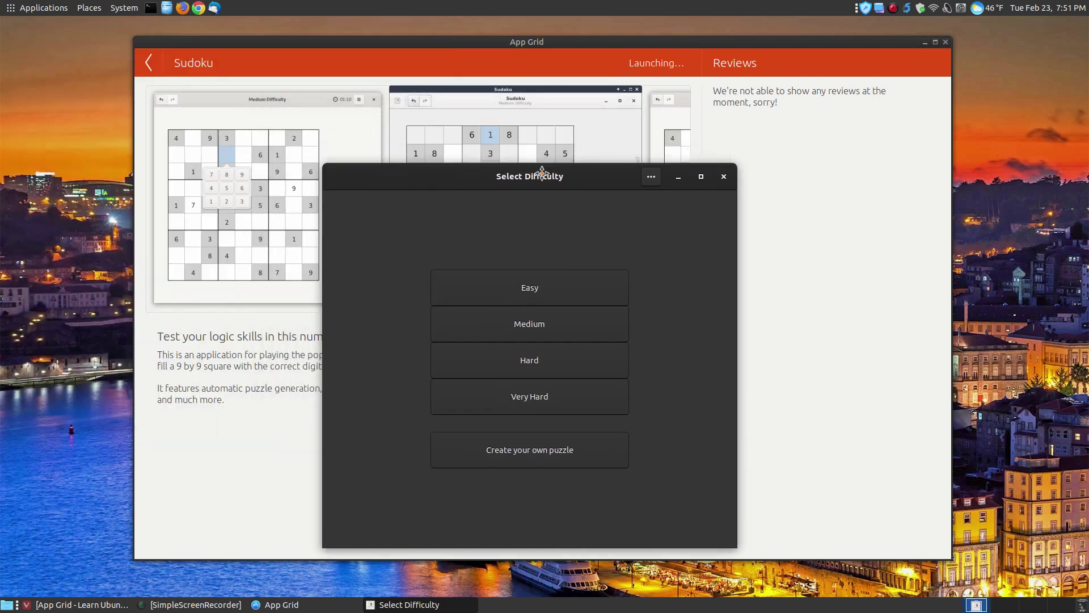
drag(569, 182, 619, 129)
click(603, 242)
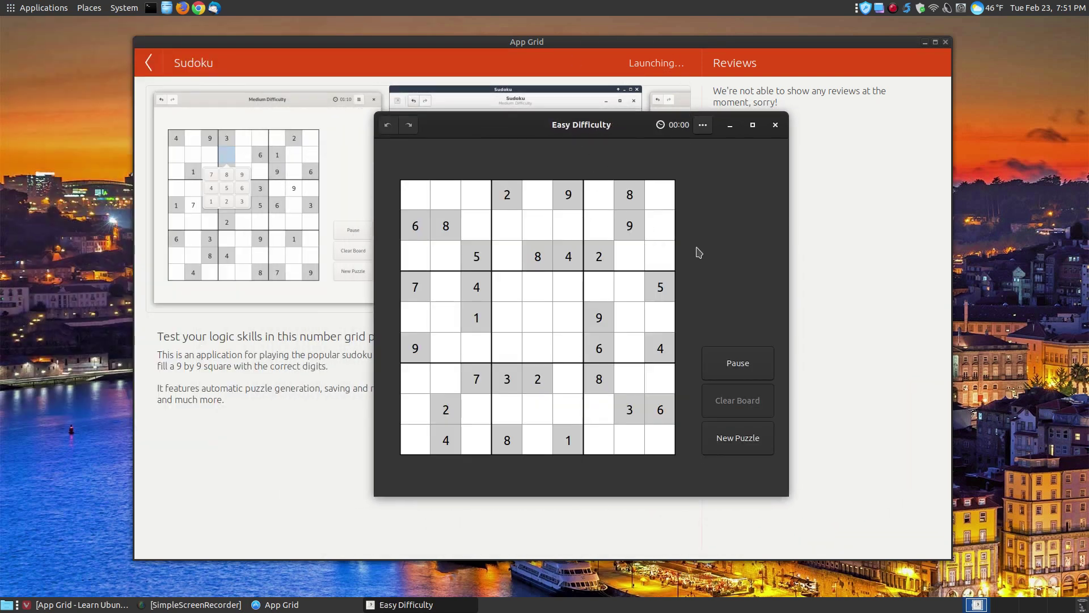
click(775, 125)
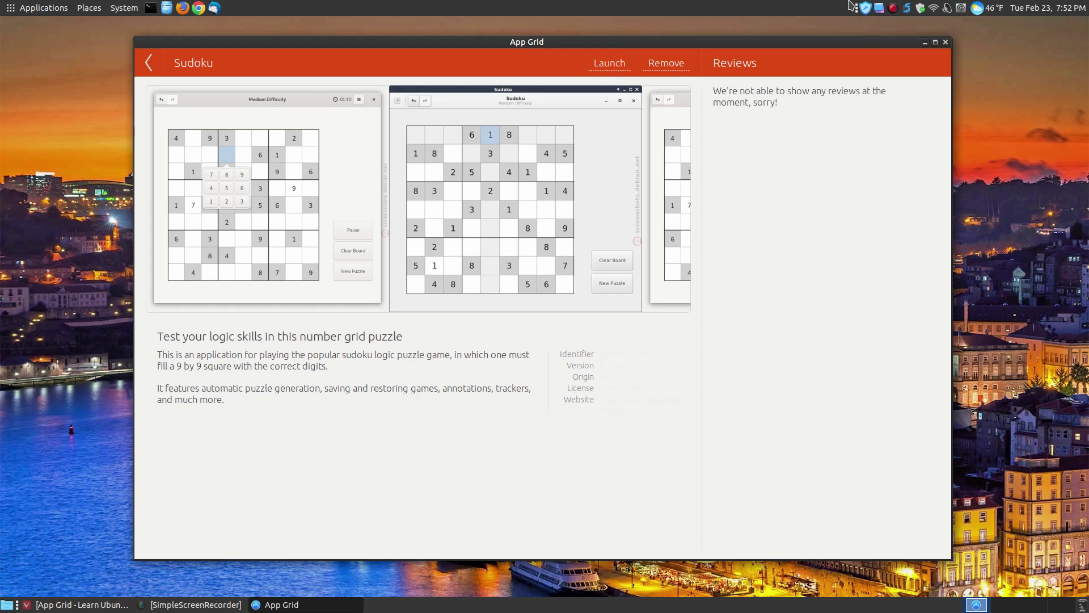
- Remove Sudoku along with the libqqwing2v5 library, confirming the package removal
click(667, 65)
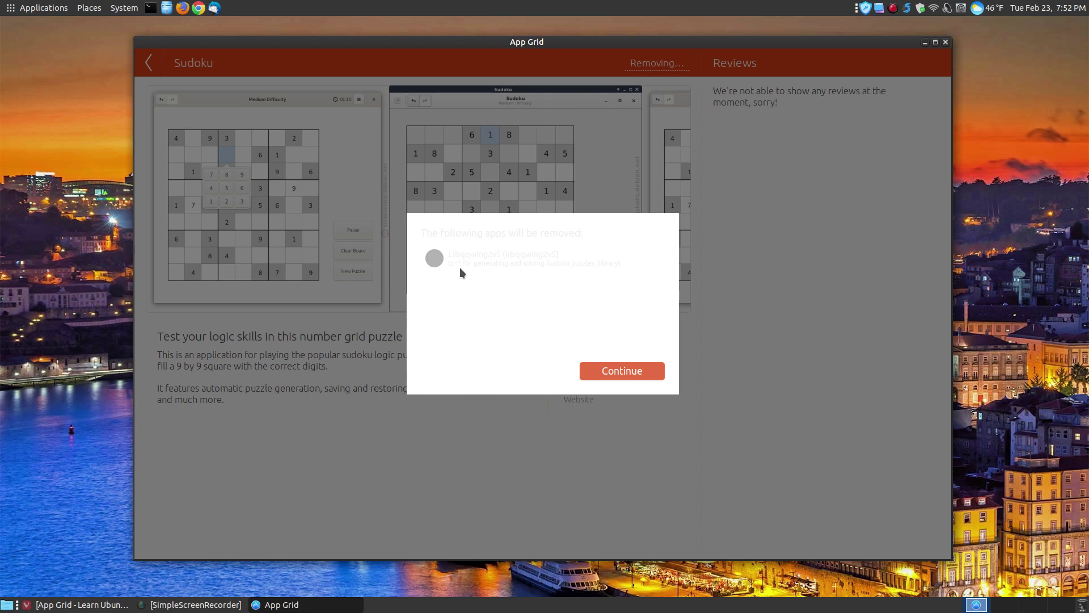
click(623, 371)
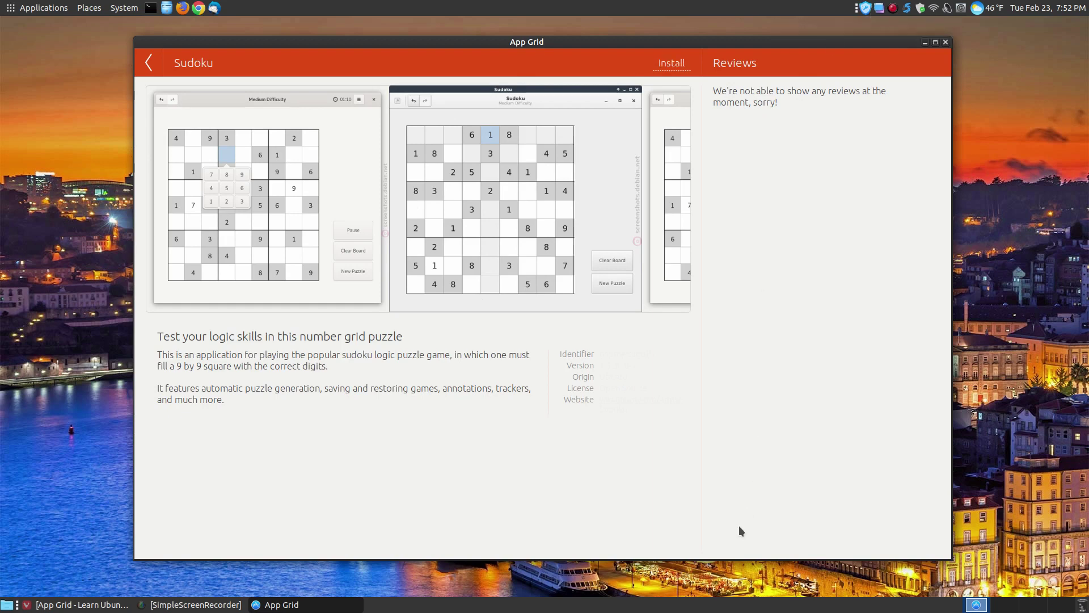
- Check that Sudoku is gone from Applications > Games, then return to the full catalogue
click(21, 8)
mouse_move(34, 74)
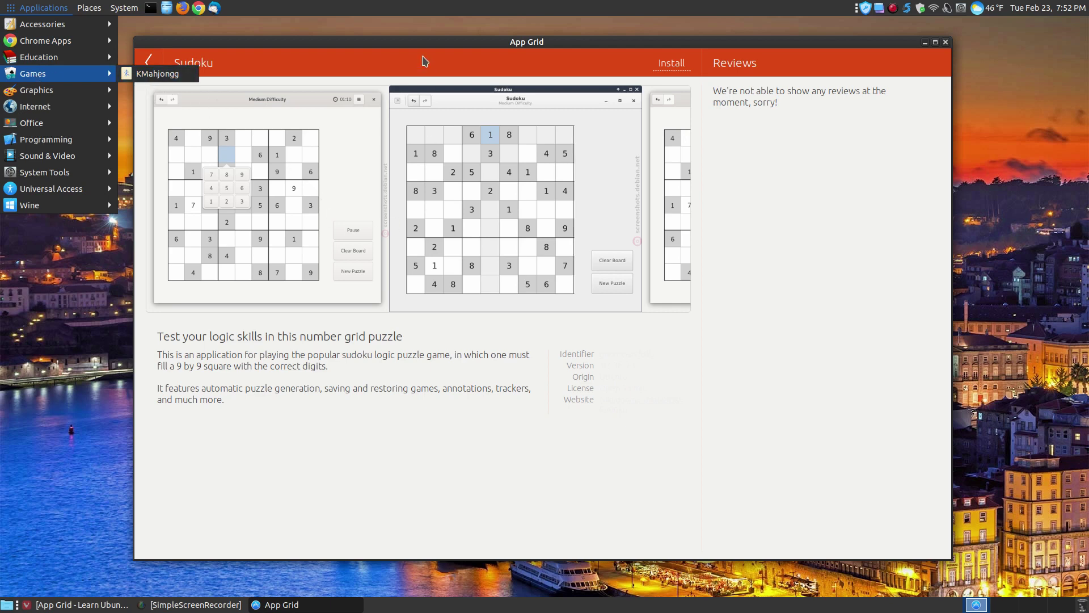
click(426, 60)
click(151, 63)
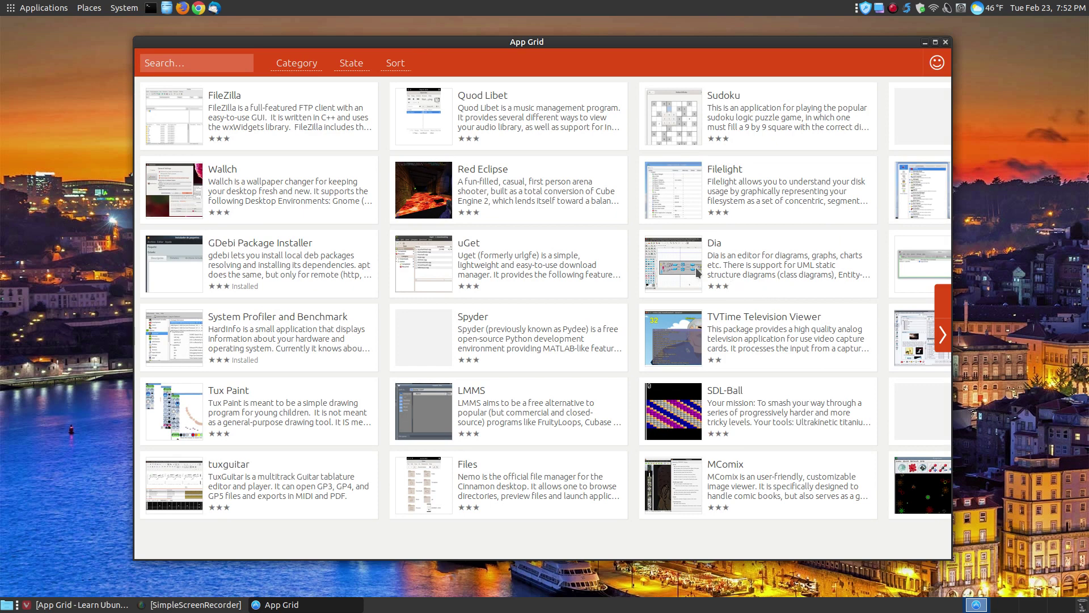
click(312, 67)
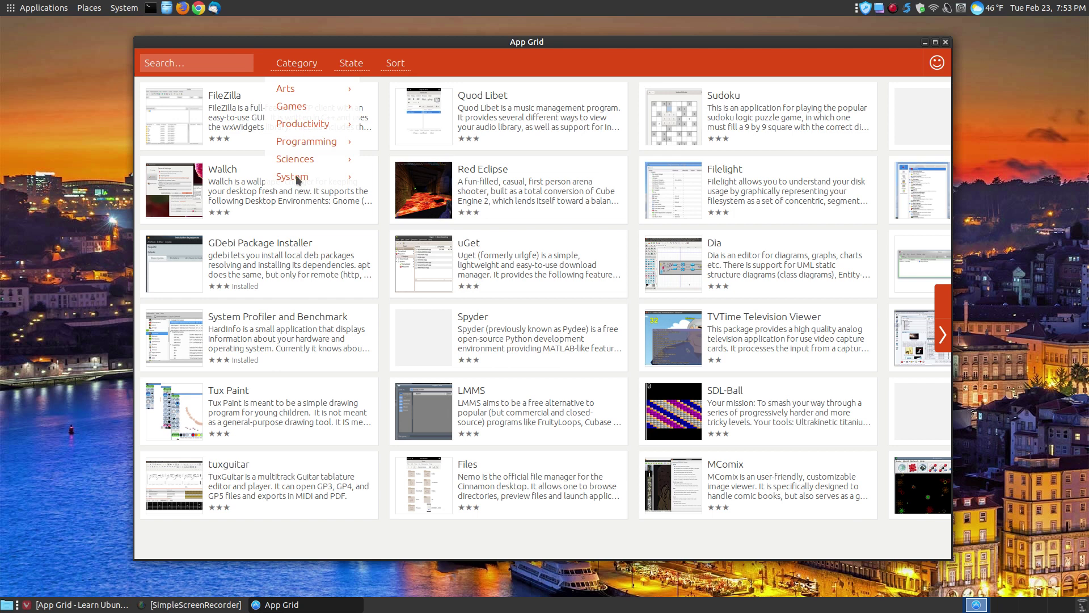
- Filter to Games, page forward and back through the results, then clear the Games filter
click(287, 108)
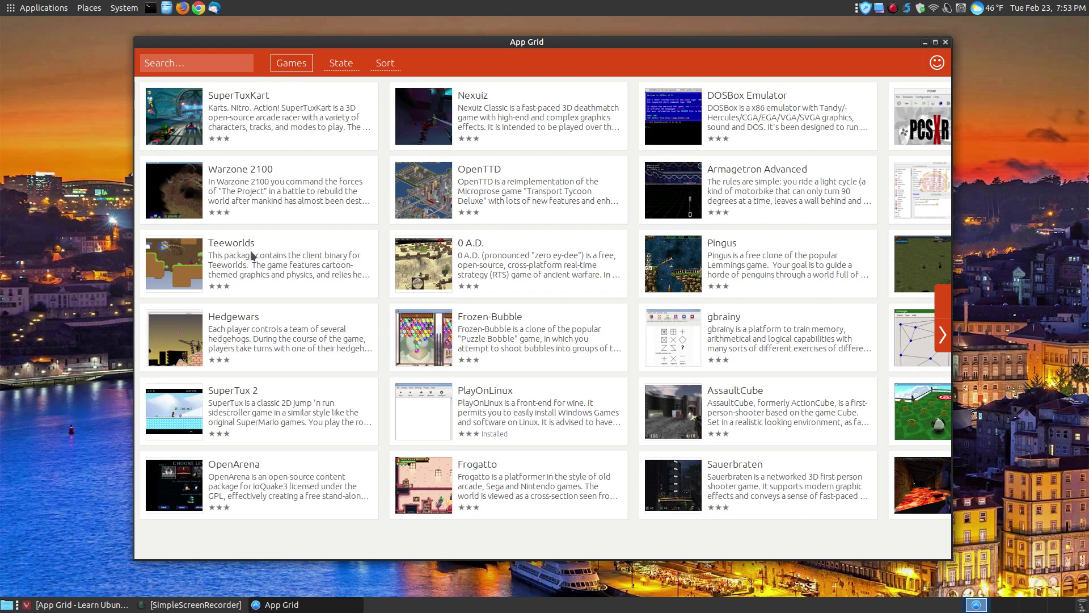
click(944, 340)
click(943, 341)
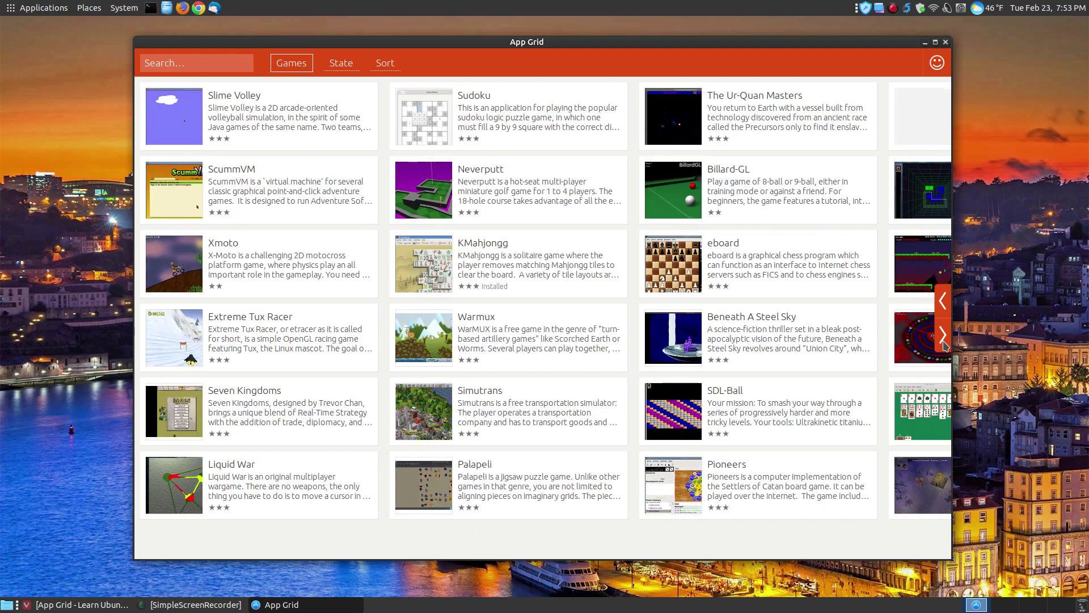
click(943, 341)
click(944, 340)
click(944, 341)
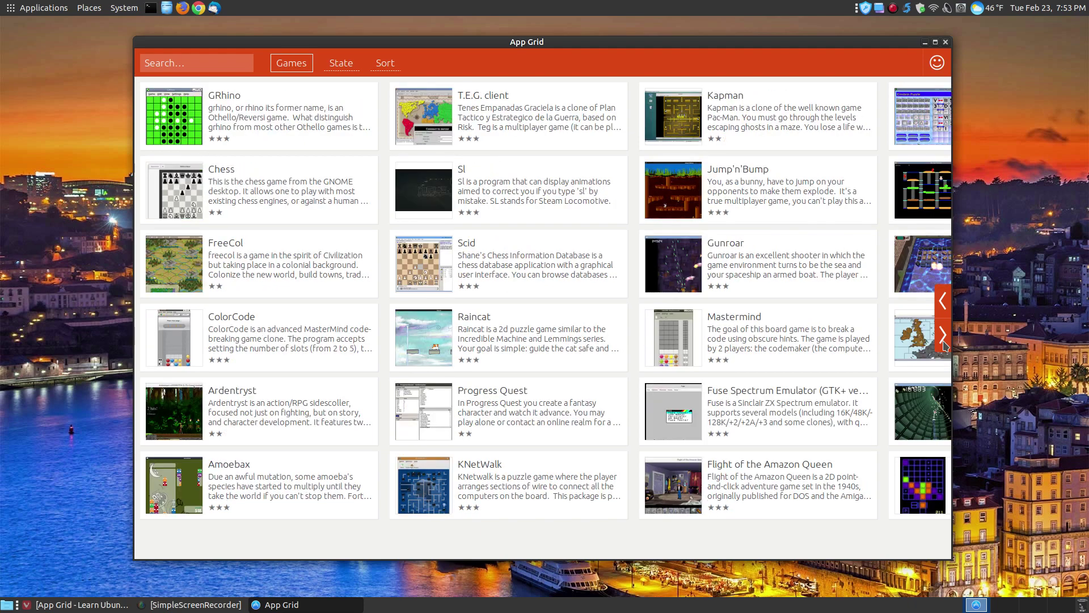
click(943, 341)
click(944, 301)
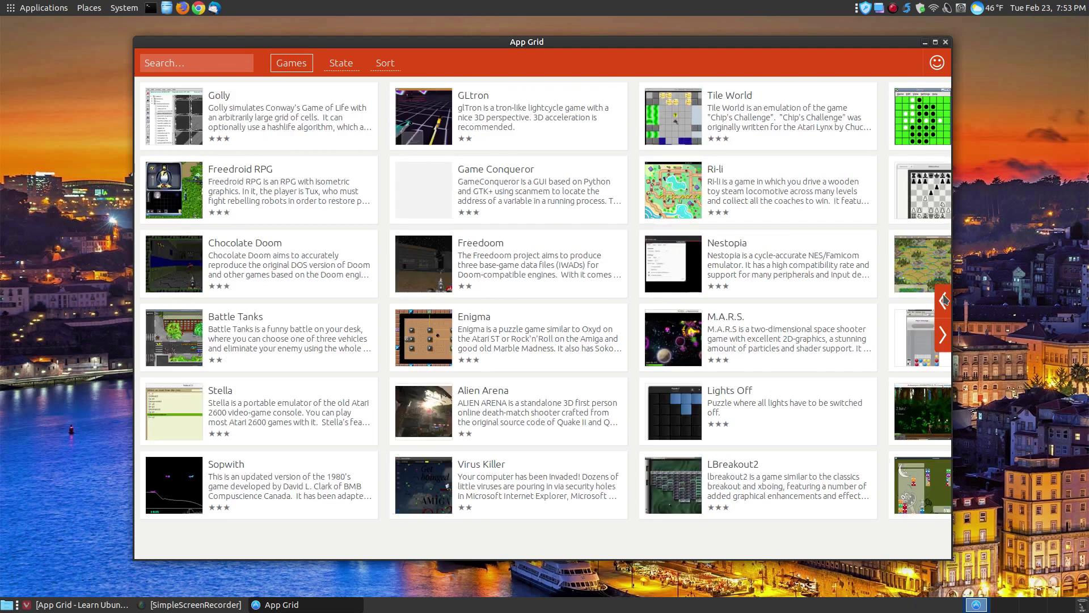
click(944, 301)
click(943, 301)
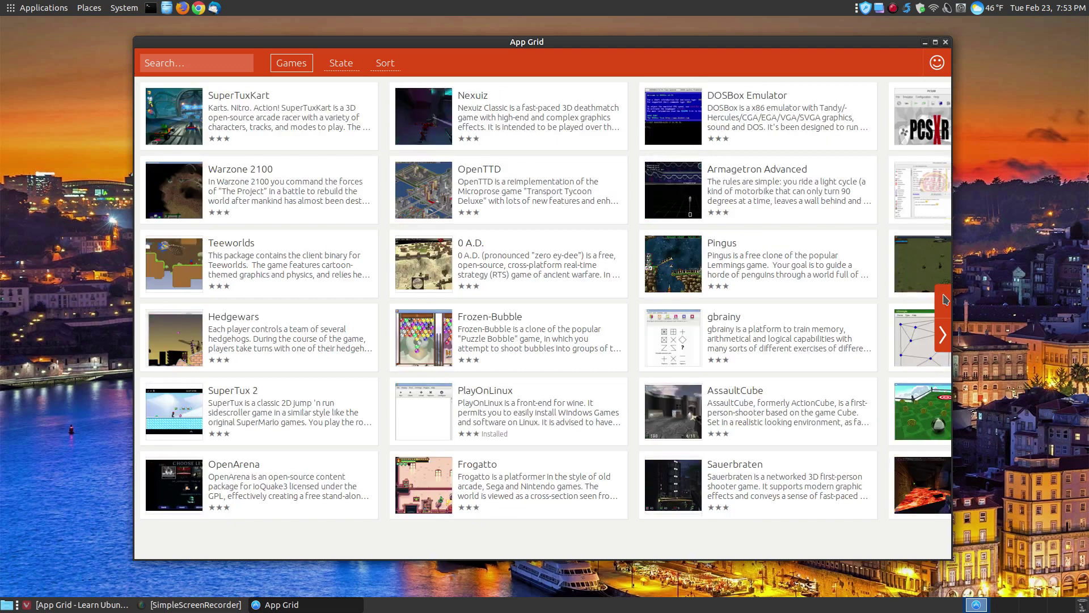
click(305, 66)
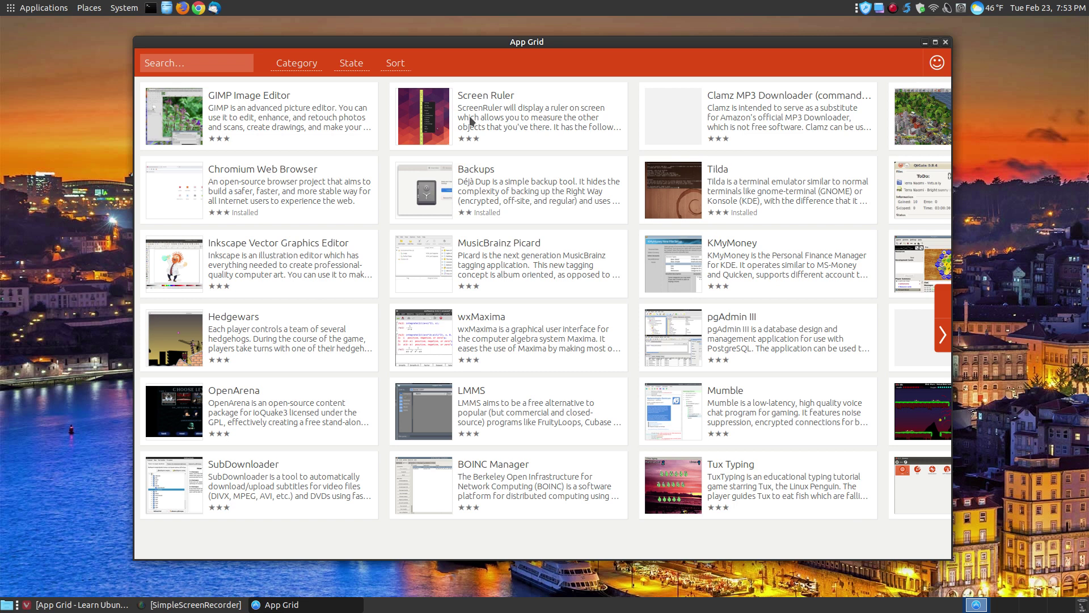
- Filter the catalogue to System apps and browse its first pages and back
click(312, 65)
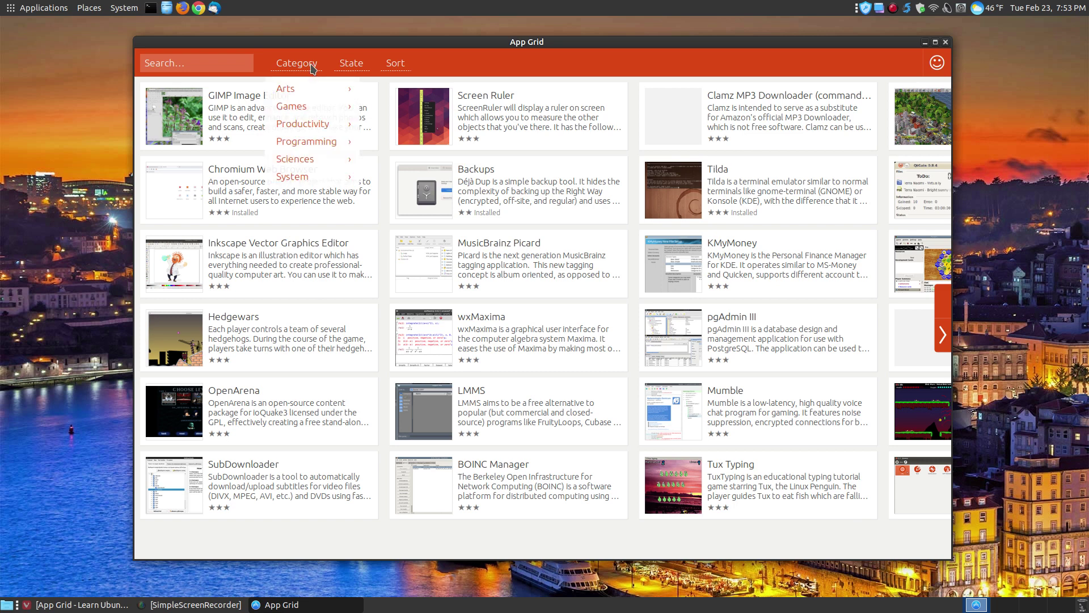
click(300, 178)
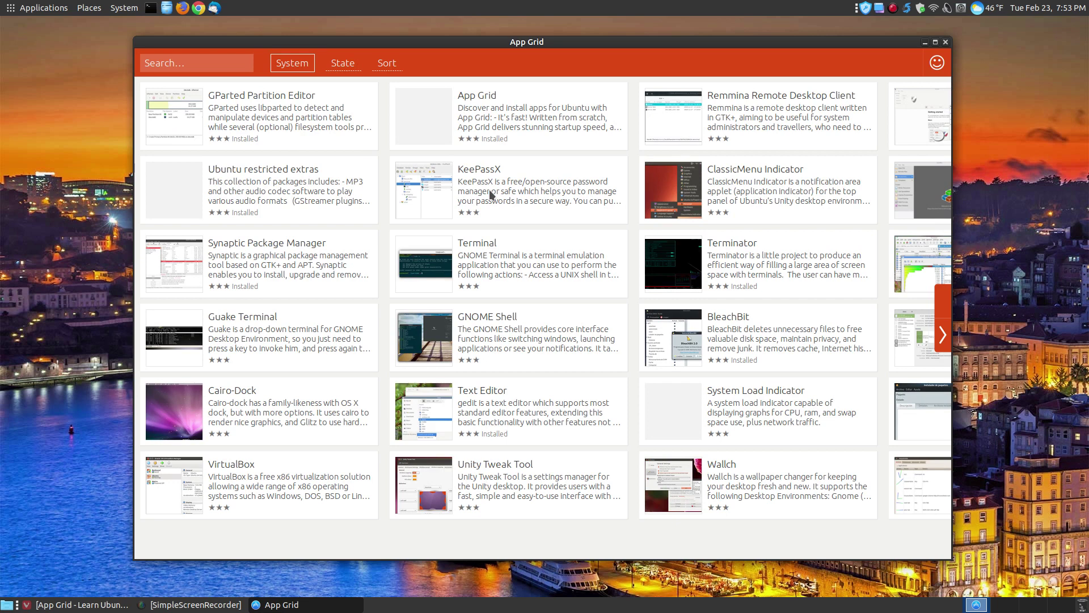
click(942, 336)
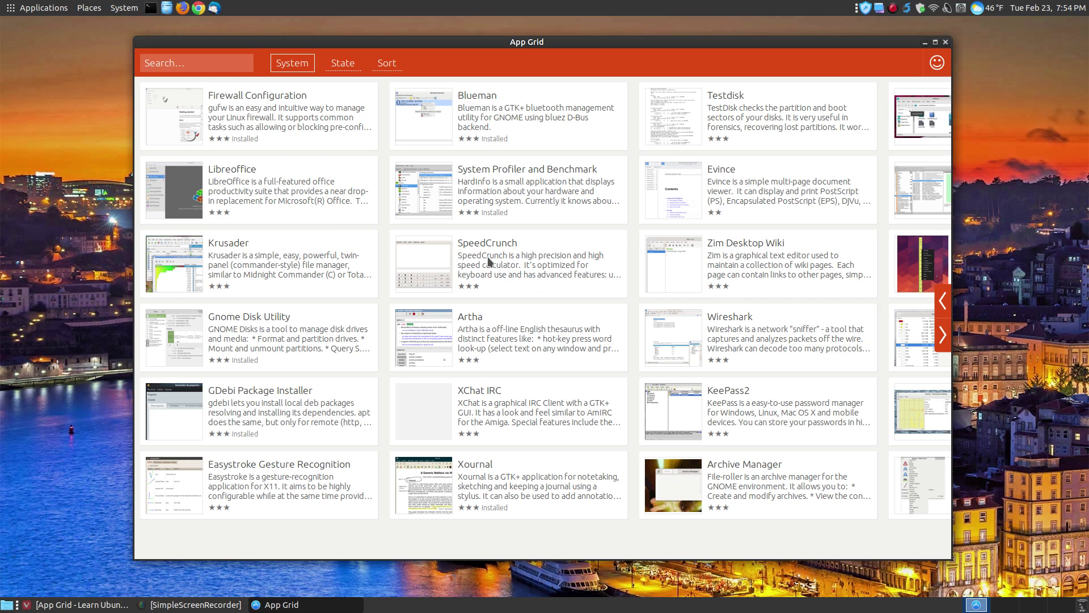
click(947, 342)
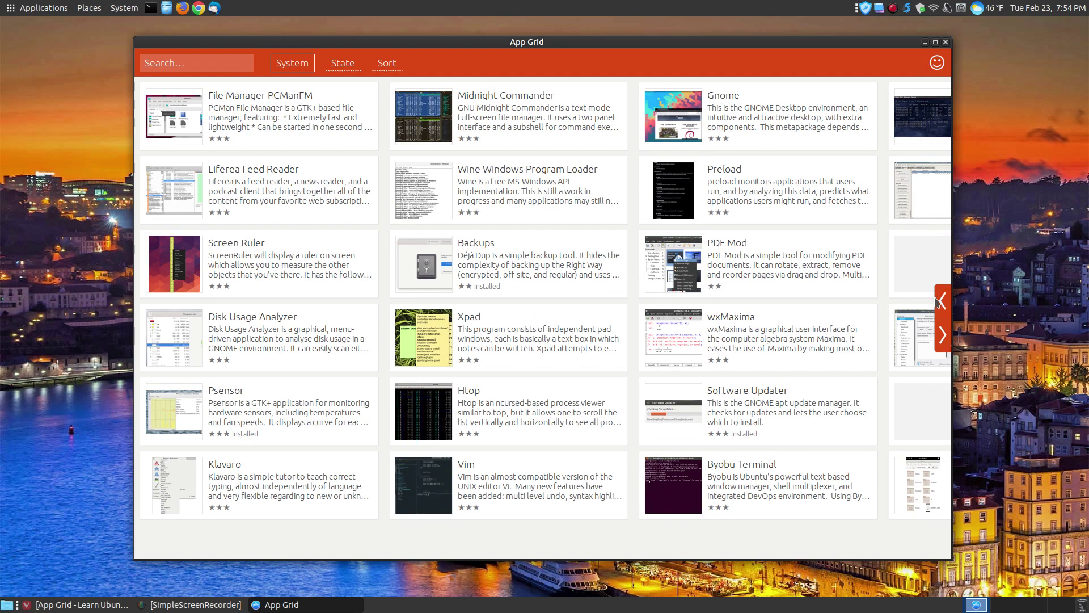
click(943, 334)
click(943, 334)
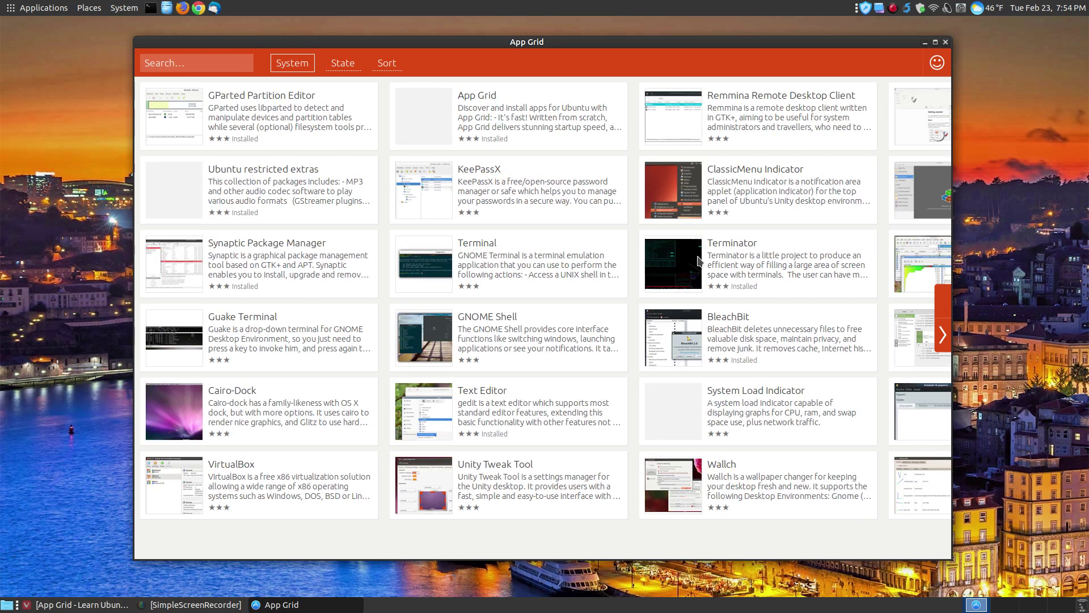
- Page forward through System apps to the set starting with Ibus Unikey, QuitCount and KNotes
click(947, 340)
click(947, 339)
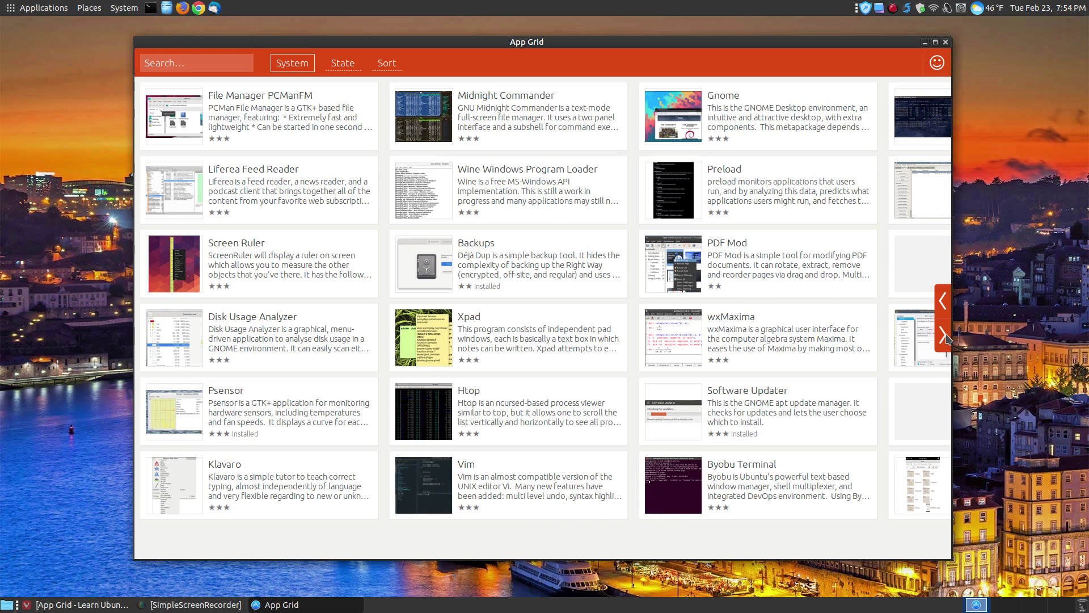
click(947, 339)
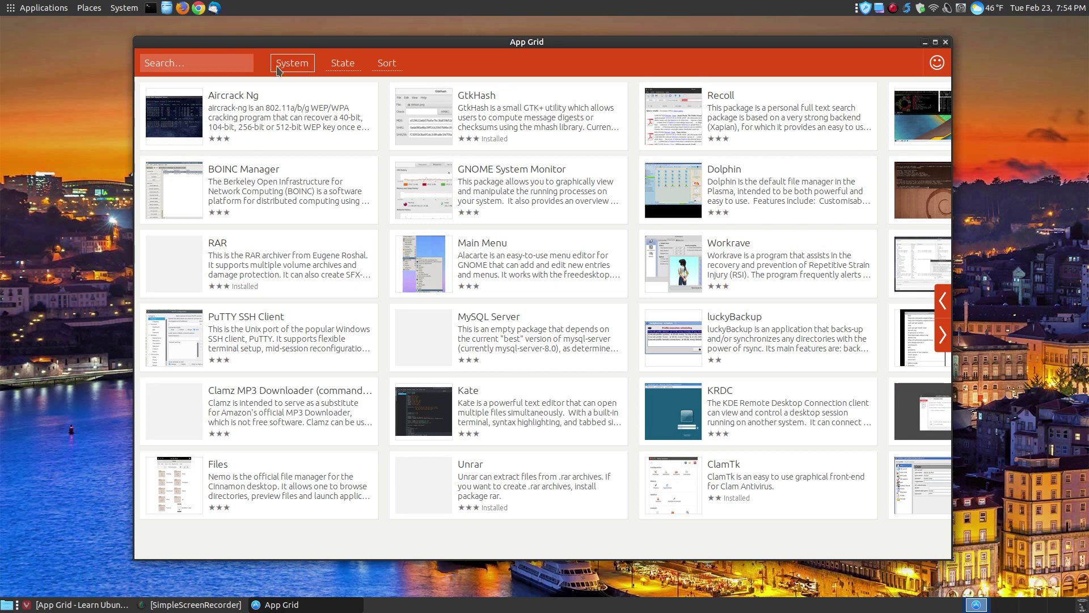
click(947, 338)
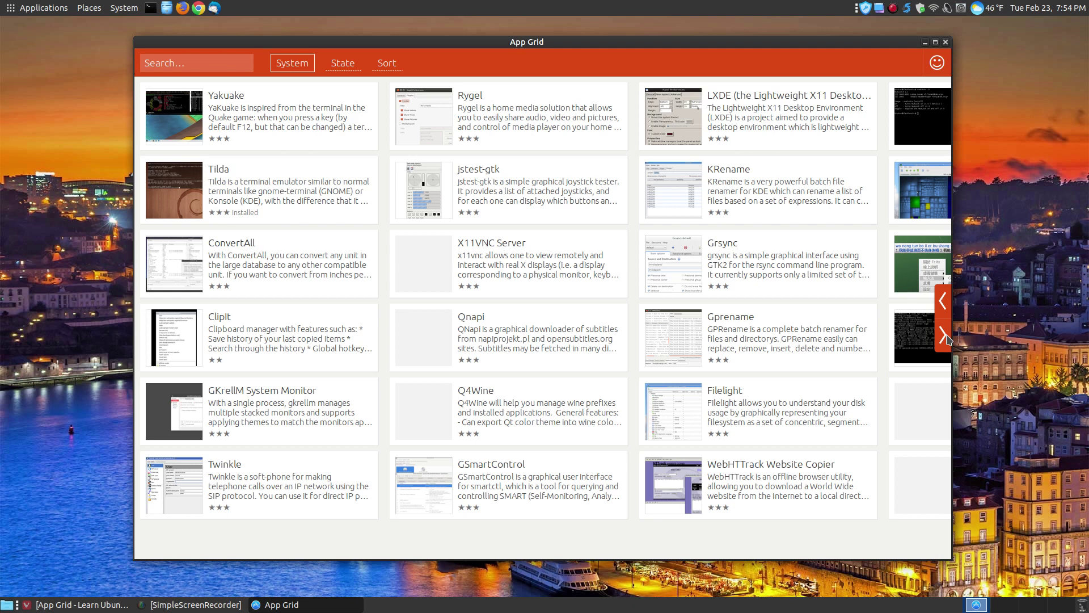
click(947, 339)
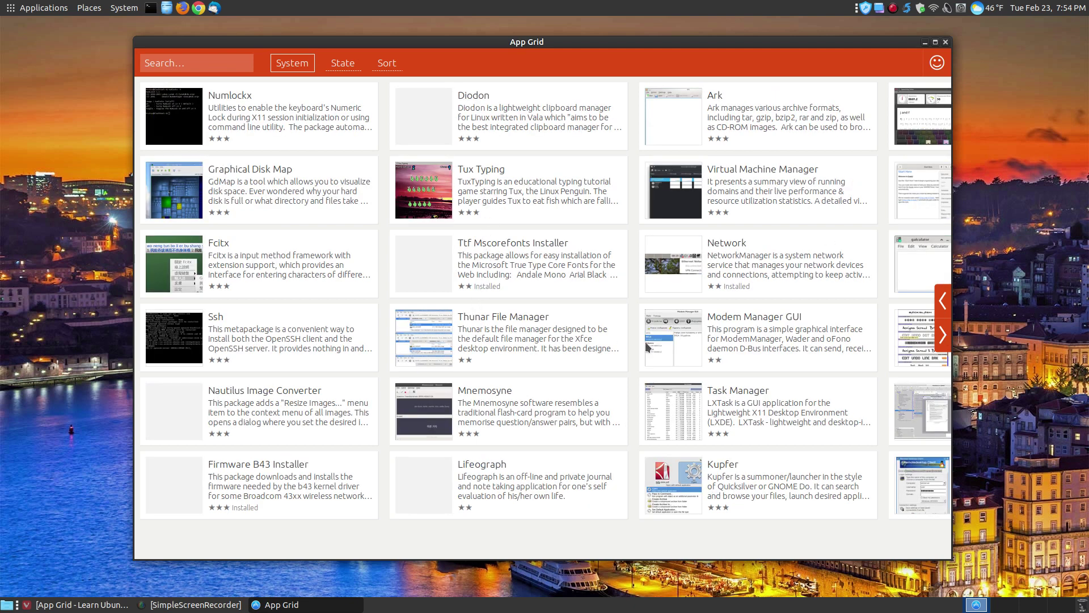
click(944, 335)
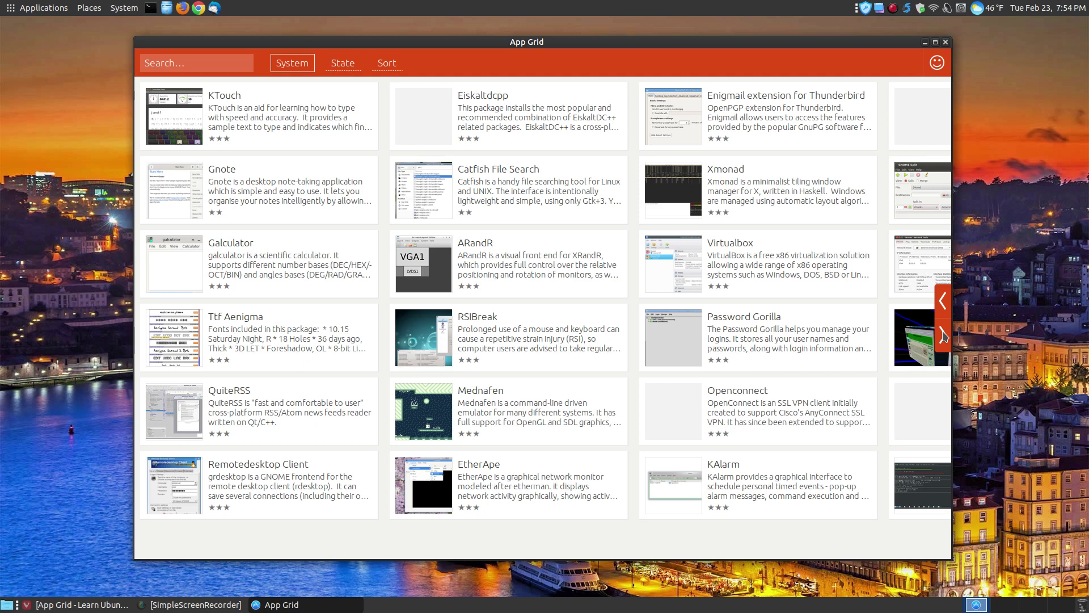
click(945, 335)
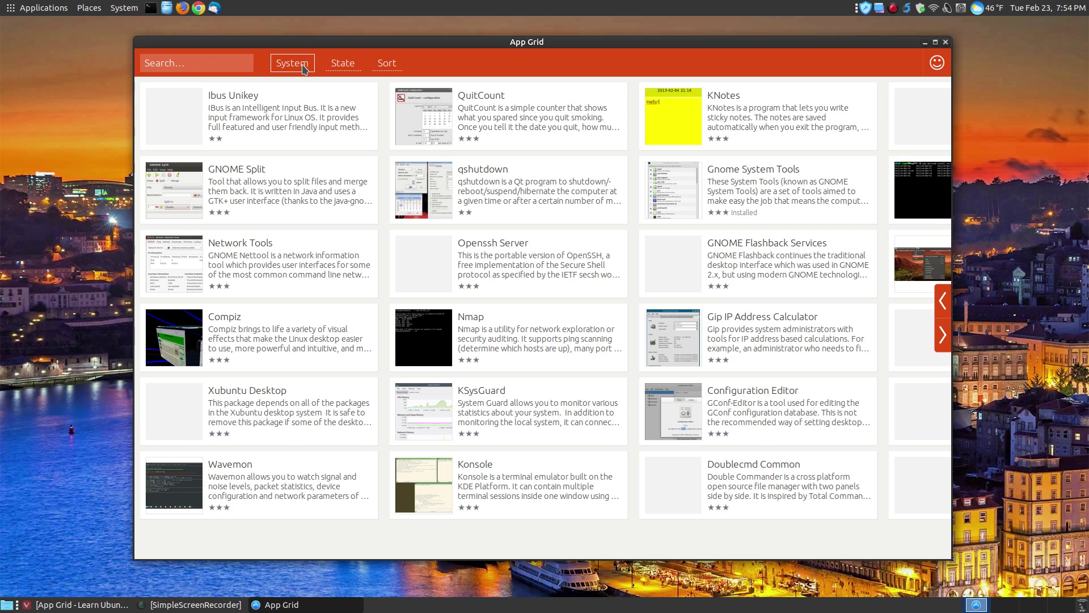
- Clear System, briefly filter to Arts and clear it, then show only Installed apps
click(304, 66)
click(304, 67)
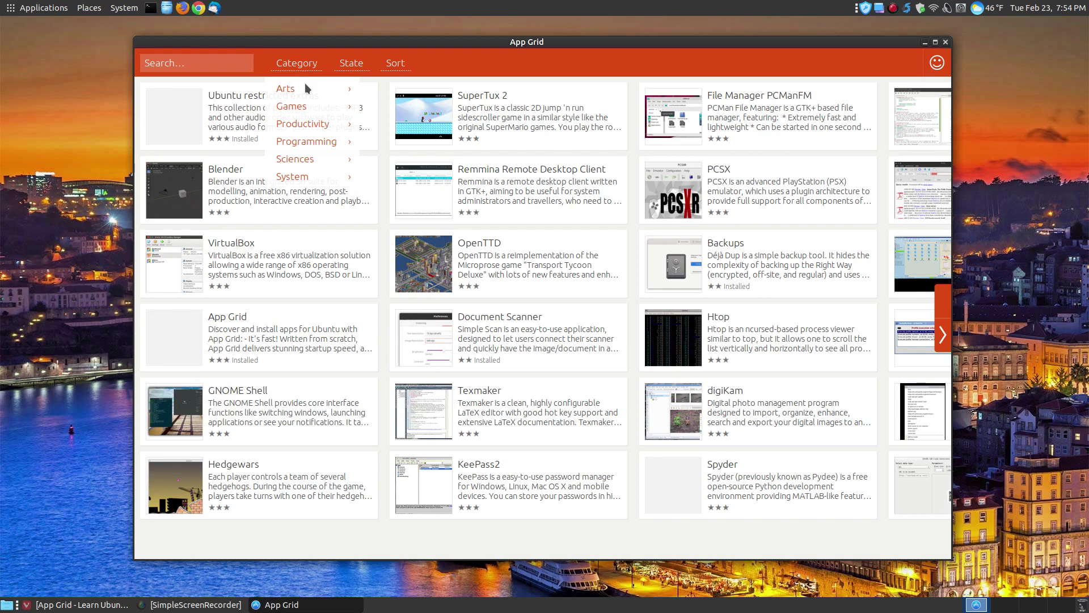
click(305, 83)
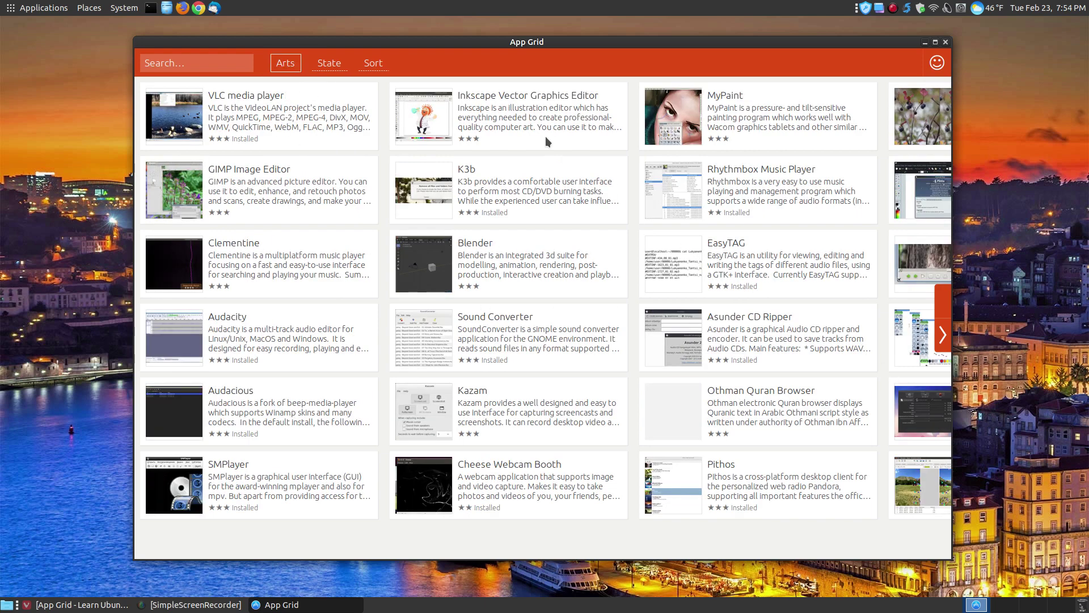
click(292, 66)
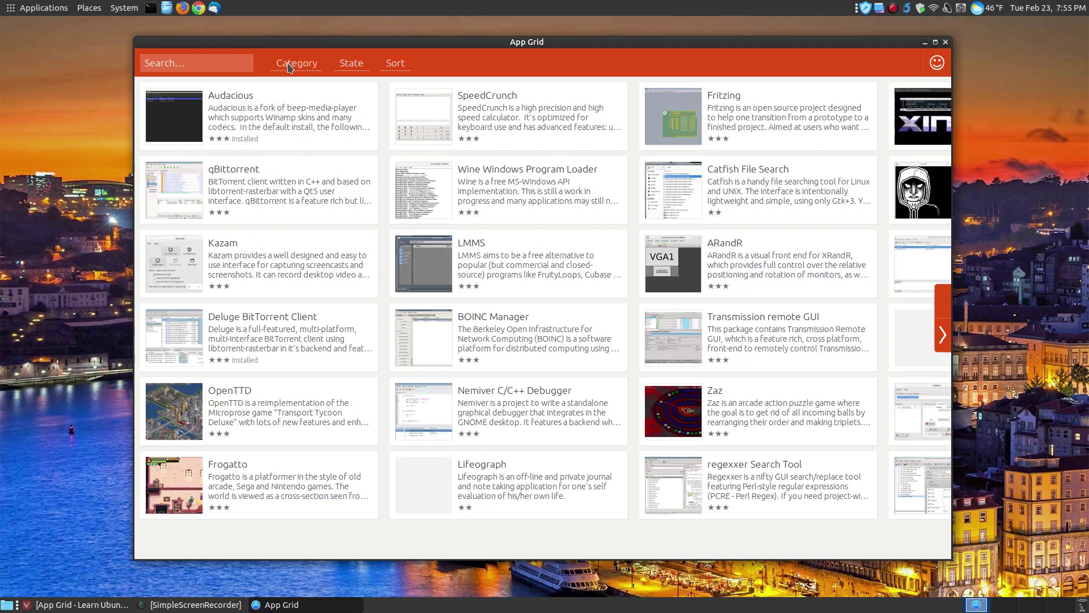
click(359, 68)
click(358, 89)
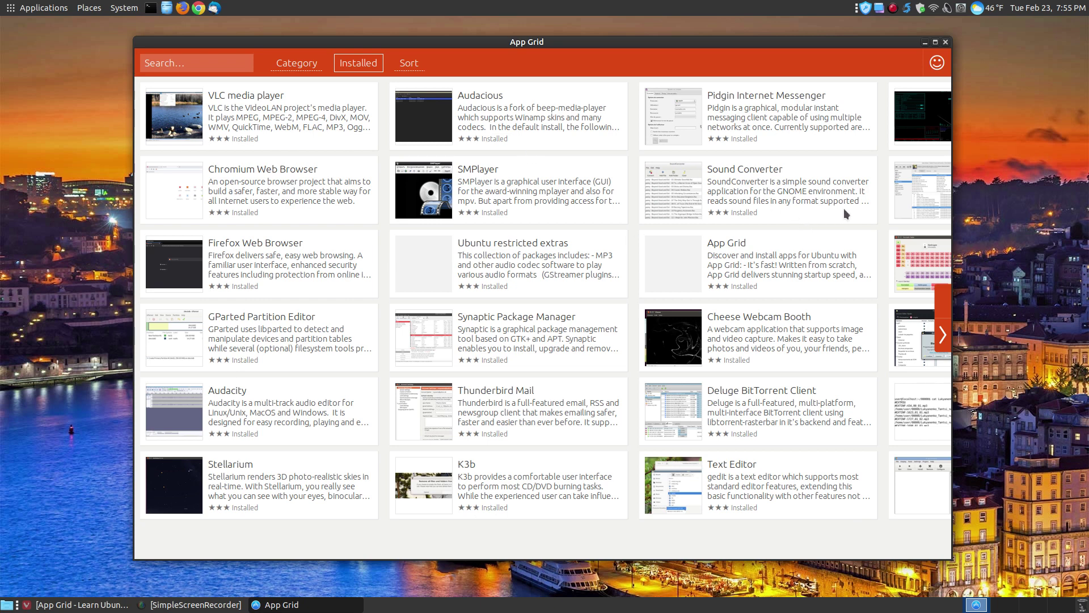
- View the App Grid and KMahjongg detail pages among installed apps, then clear the Installed filter
click(728, 263)
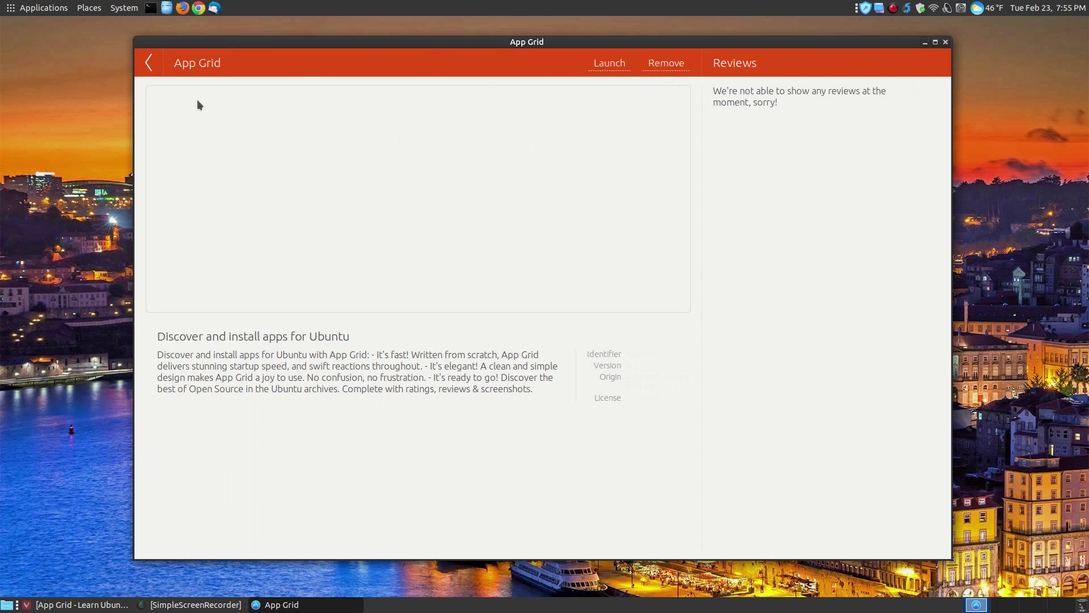
click(149, 62)
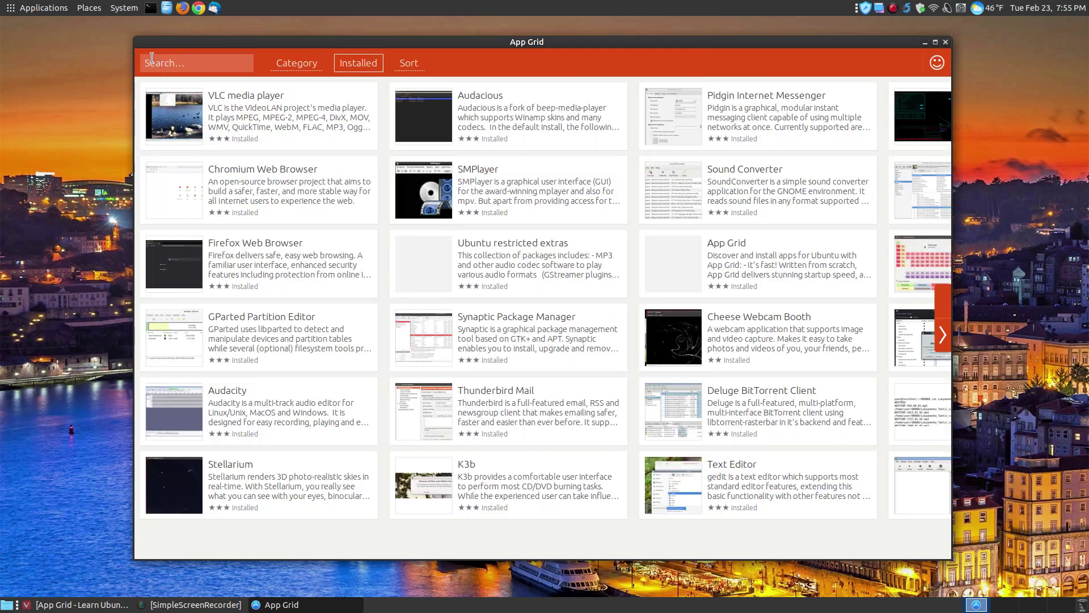
click(942, 336)
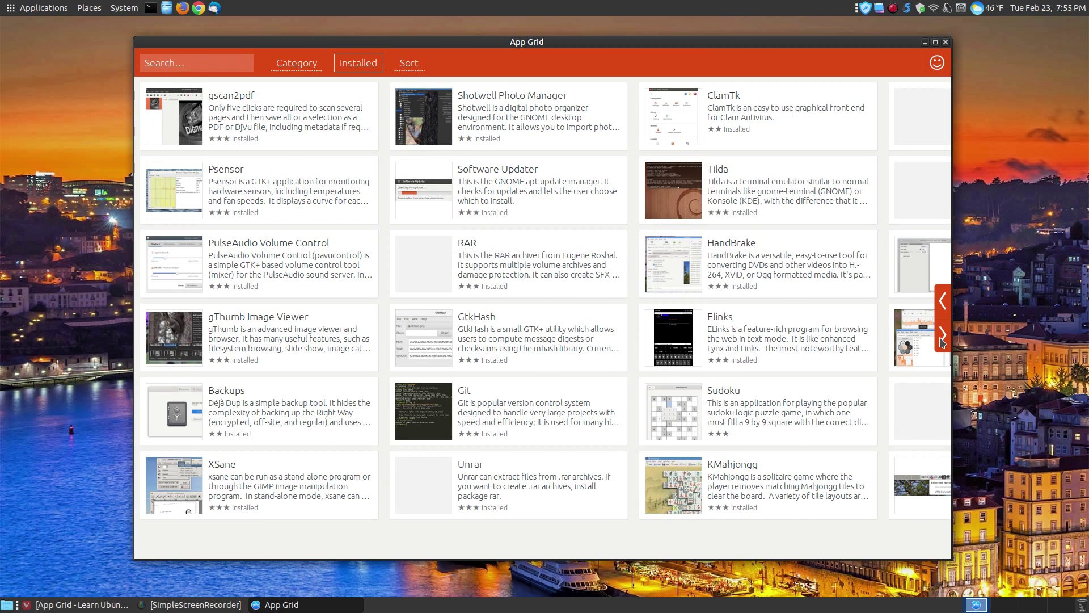
click(750, 479)
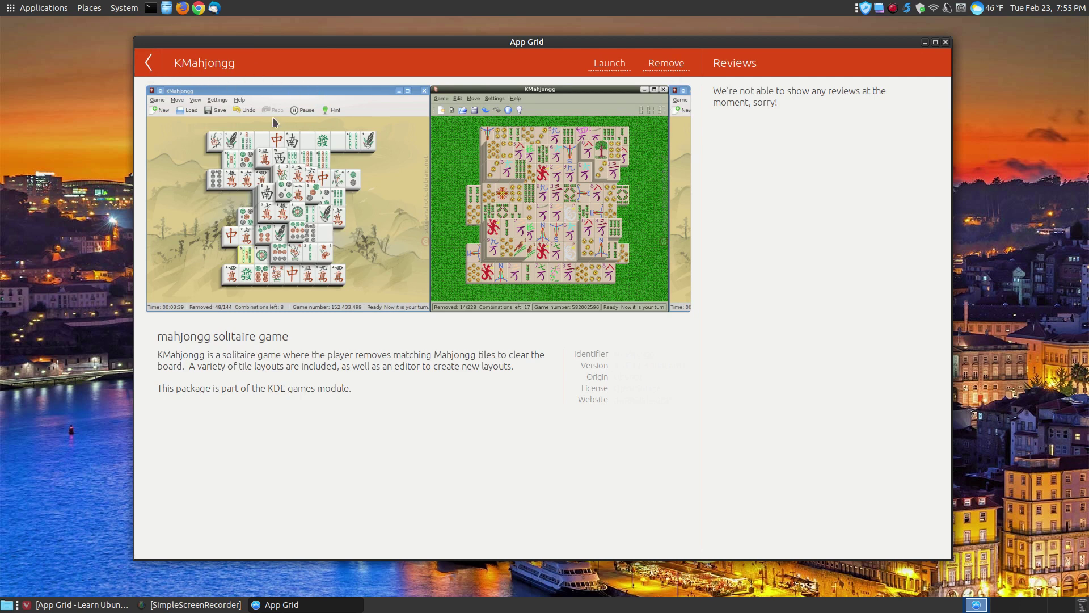
click(143, 61)
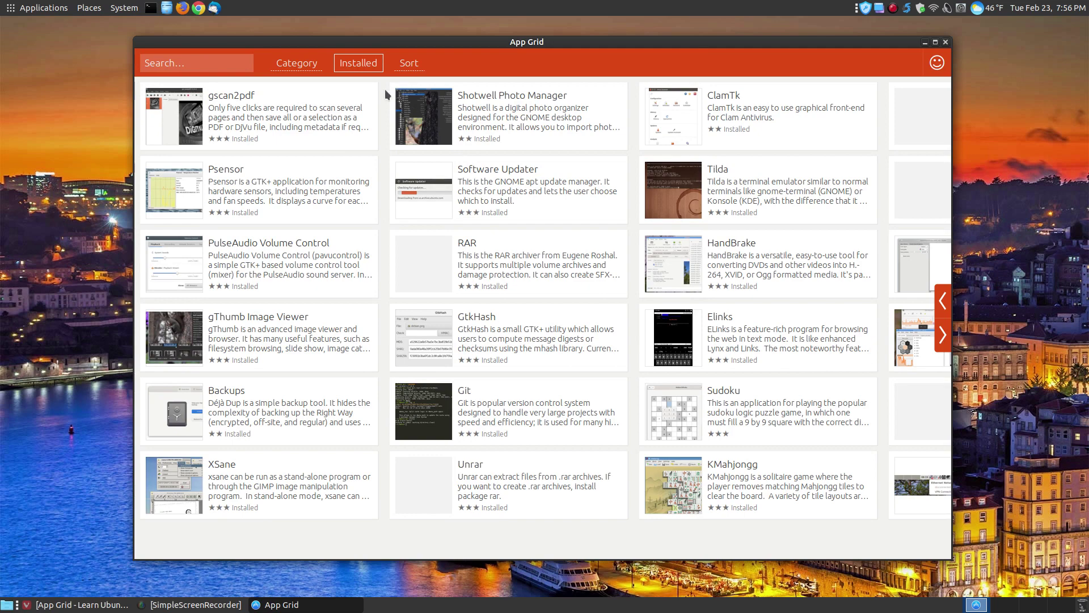
click(372, 64)
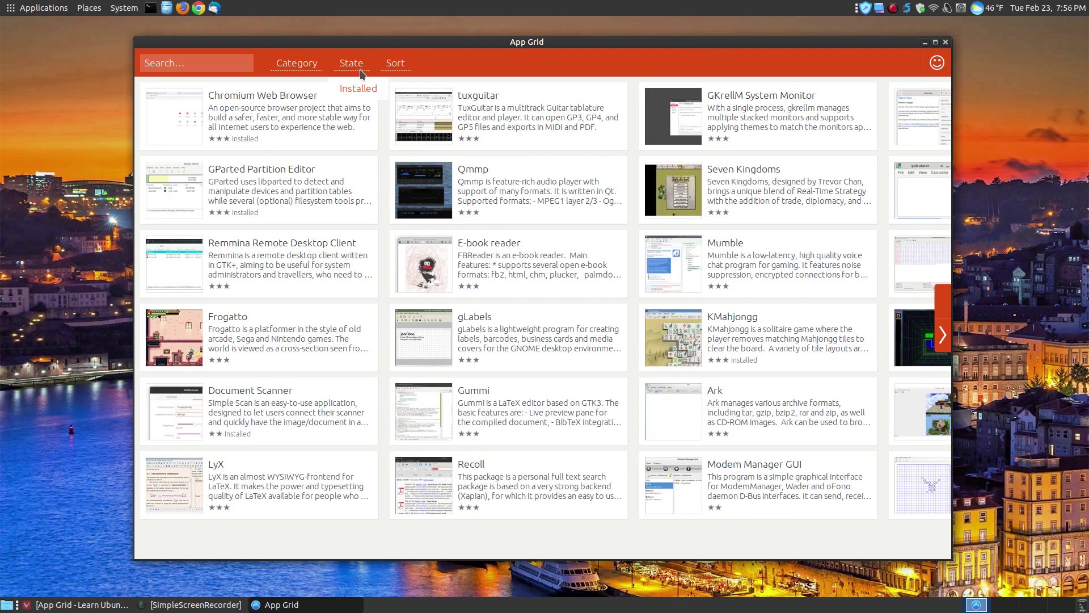
click(358, 88)
click(351, 65)
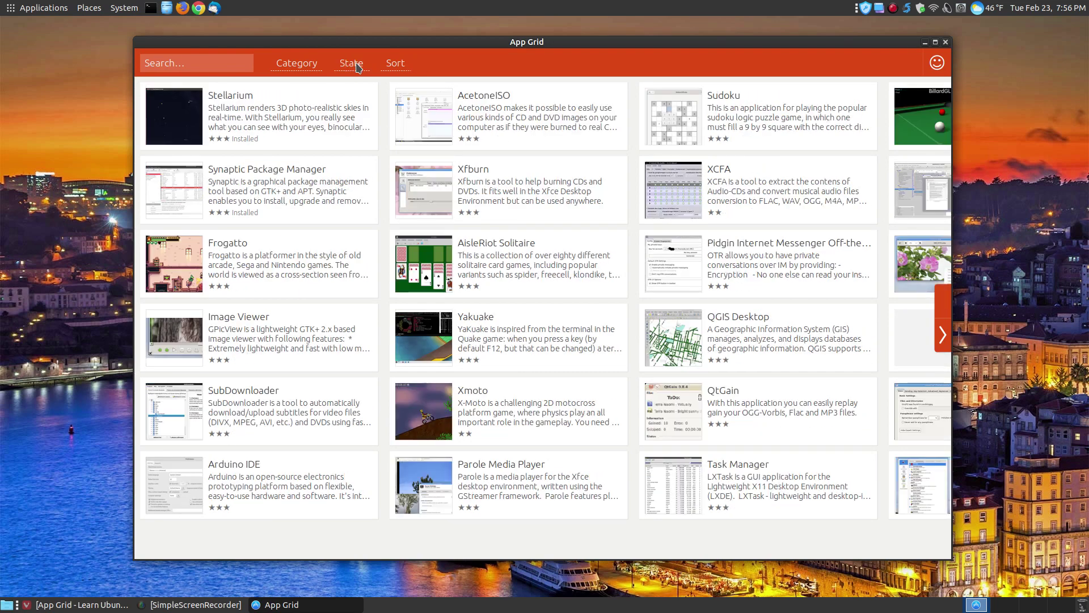
click(346, 90)
click(349, 67)
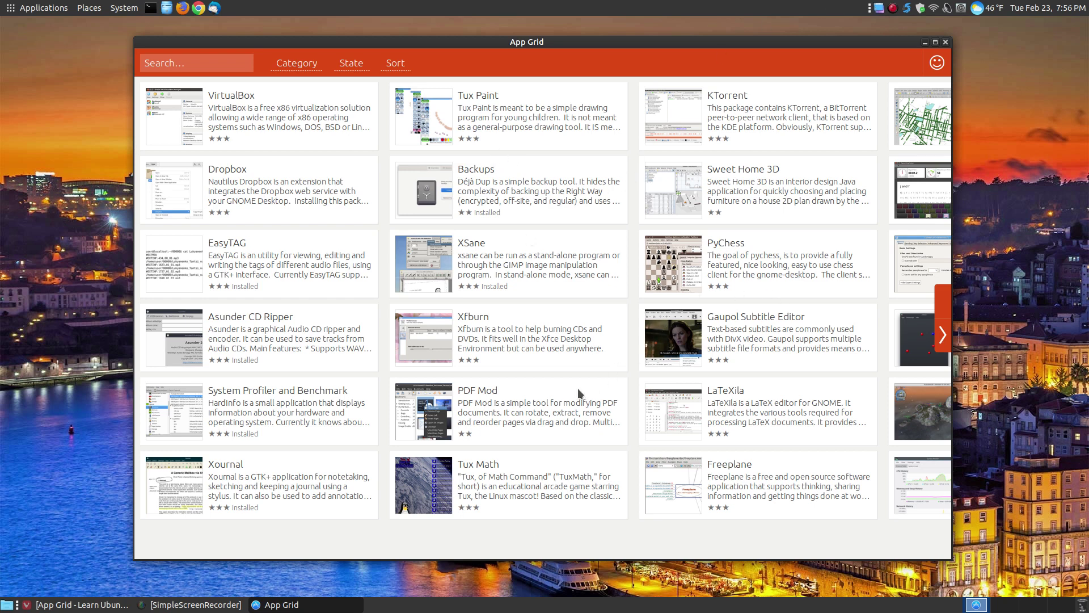
click(408, 67)
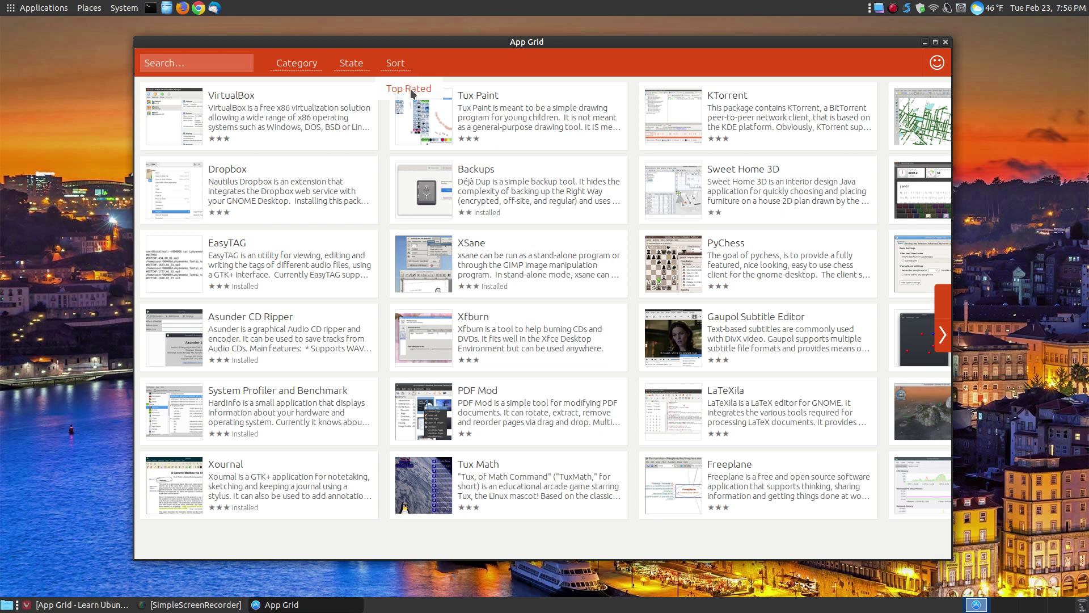
click(410, 90)
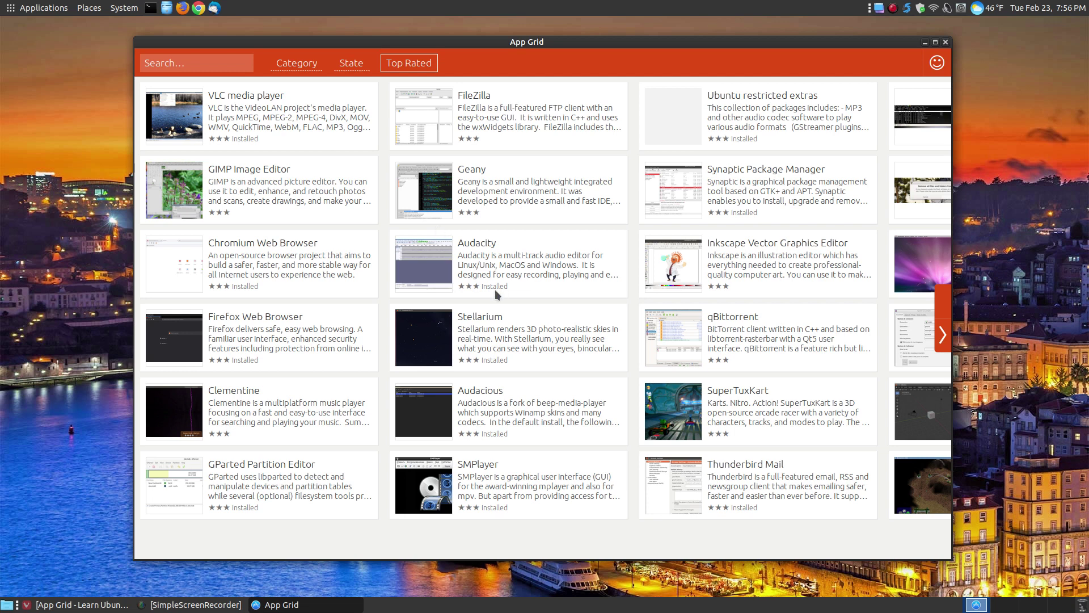
- Filter to Games, go to the page starting with PCSX, then check Applications > Games
click(295, 66)
click(291, 107)
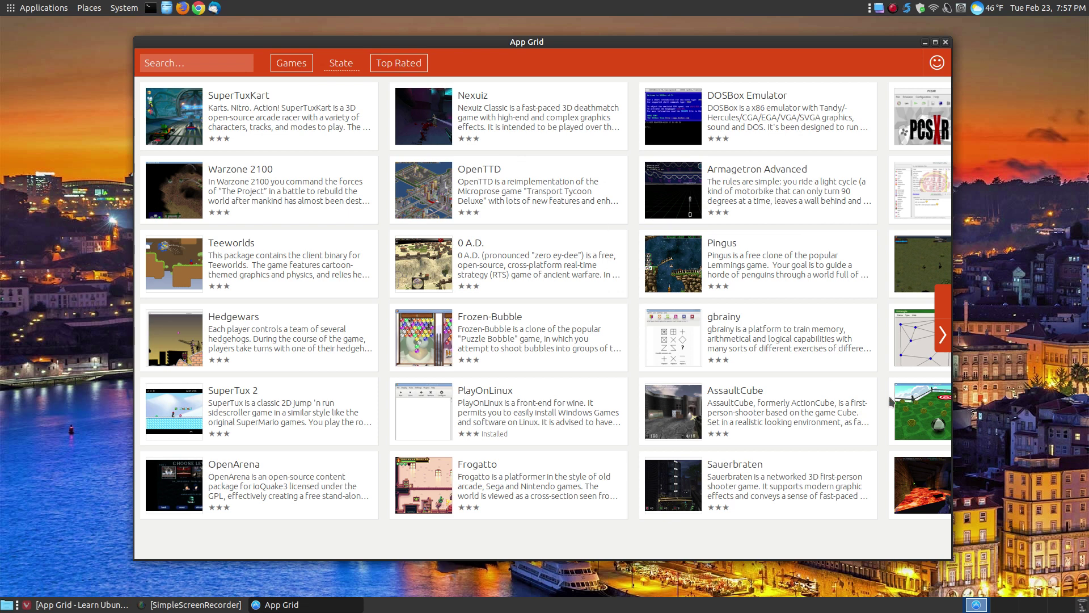
click(945, 340)
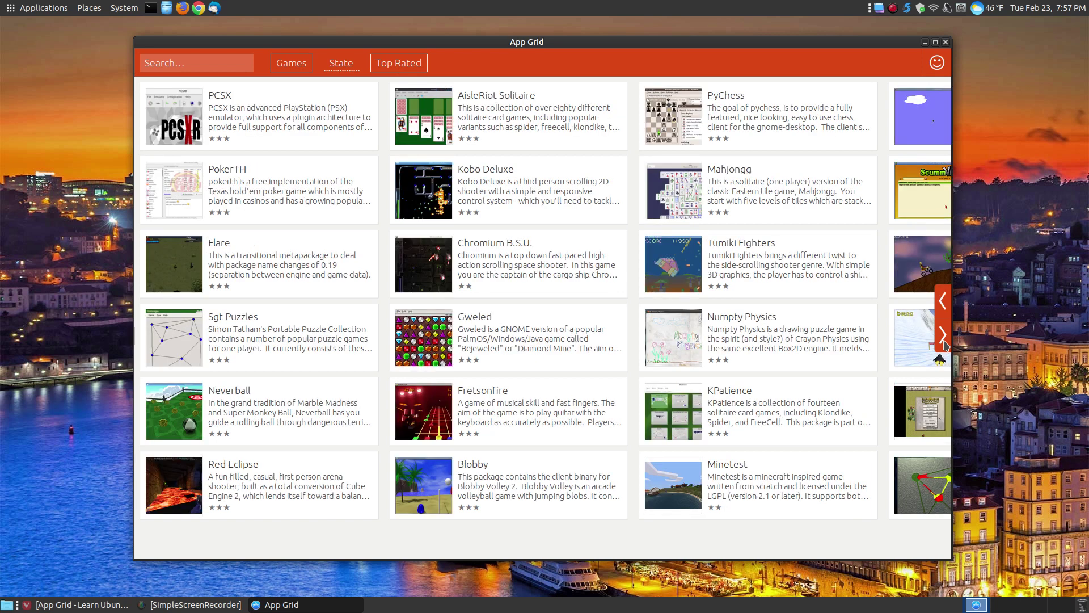
click(177, 64)
click(35, 8)
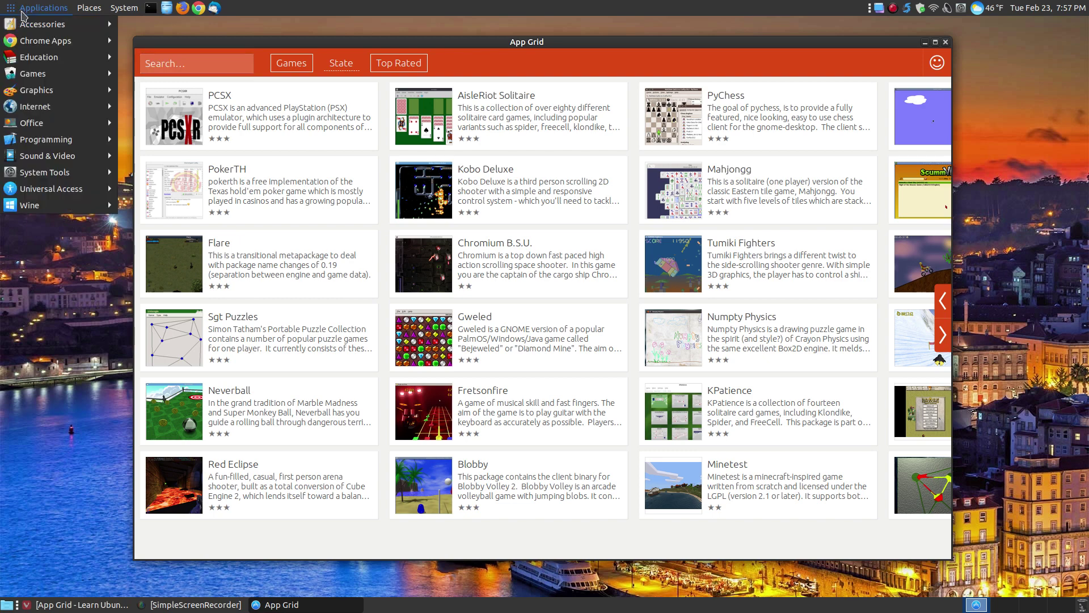
- Close the Applications menu and reset the Top Rated and Category filters to show all apps
mouse_move(33, 77)
click(222, 57)
click(291, 63)
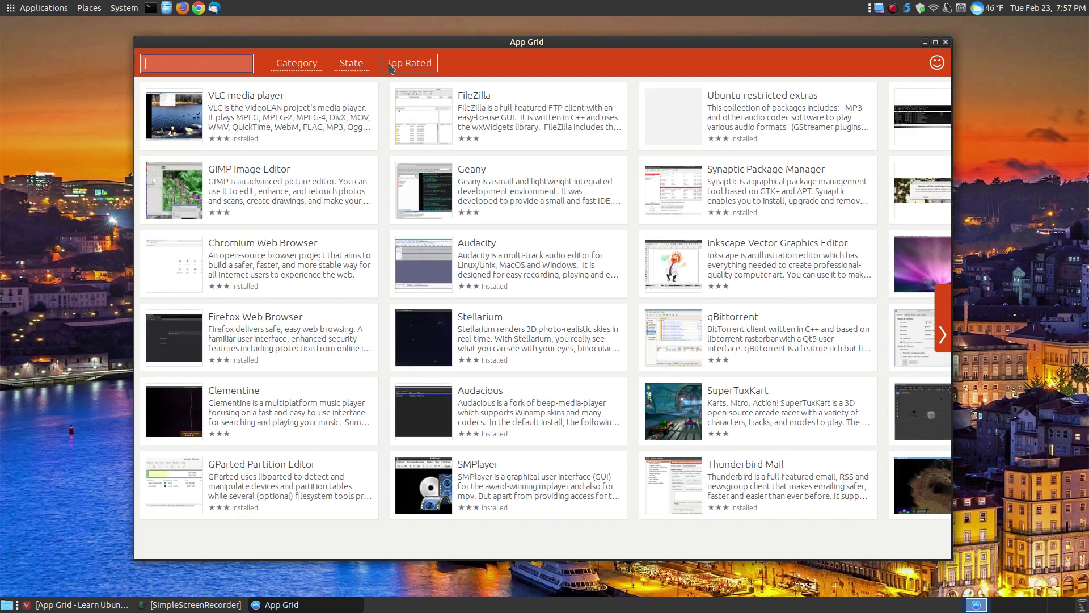
click(399, 63)
- Search the catalogue for 'sudoku'
click(190, 57)
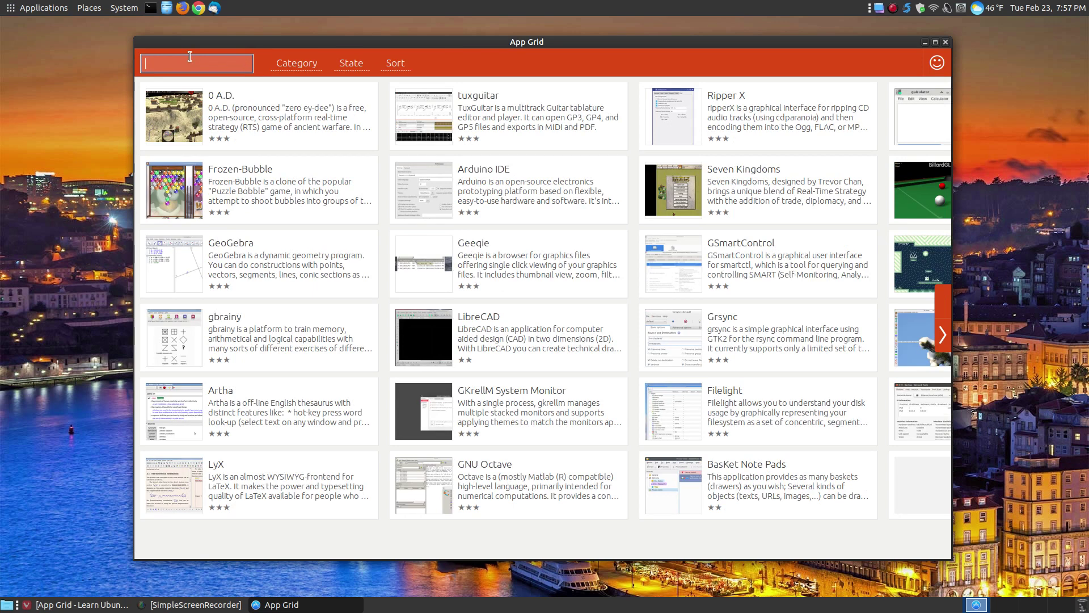
text(s)
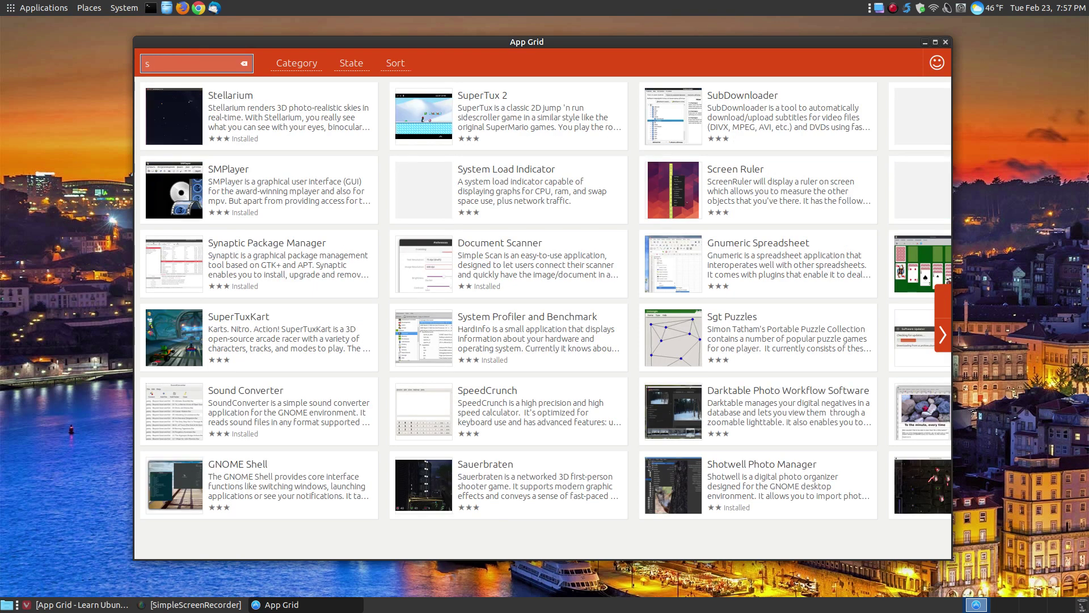
text(ud)
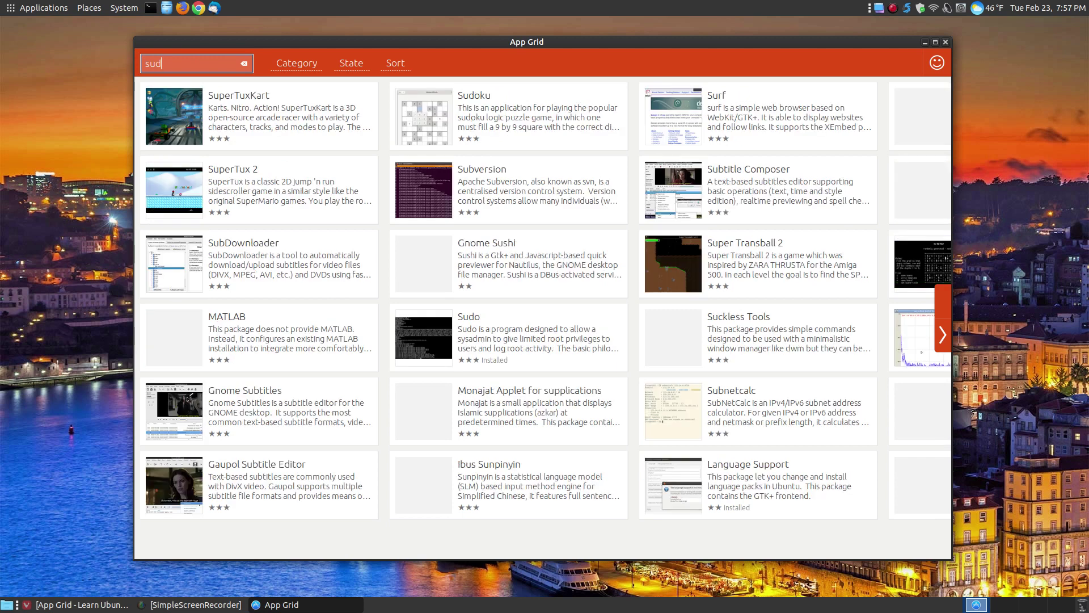
text(o)
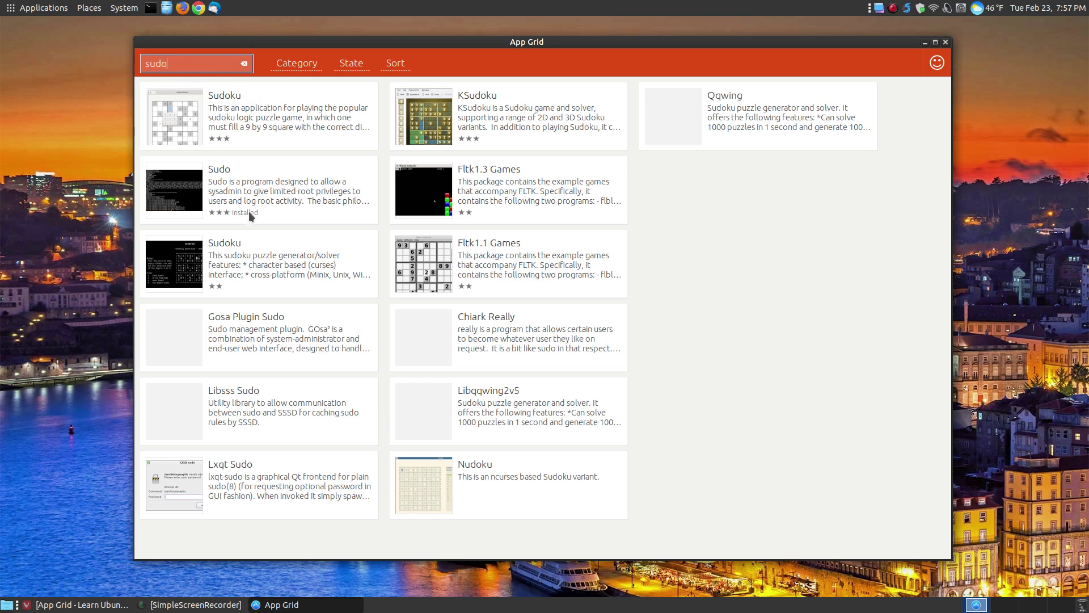
text(ku)
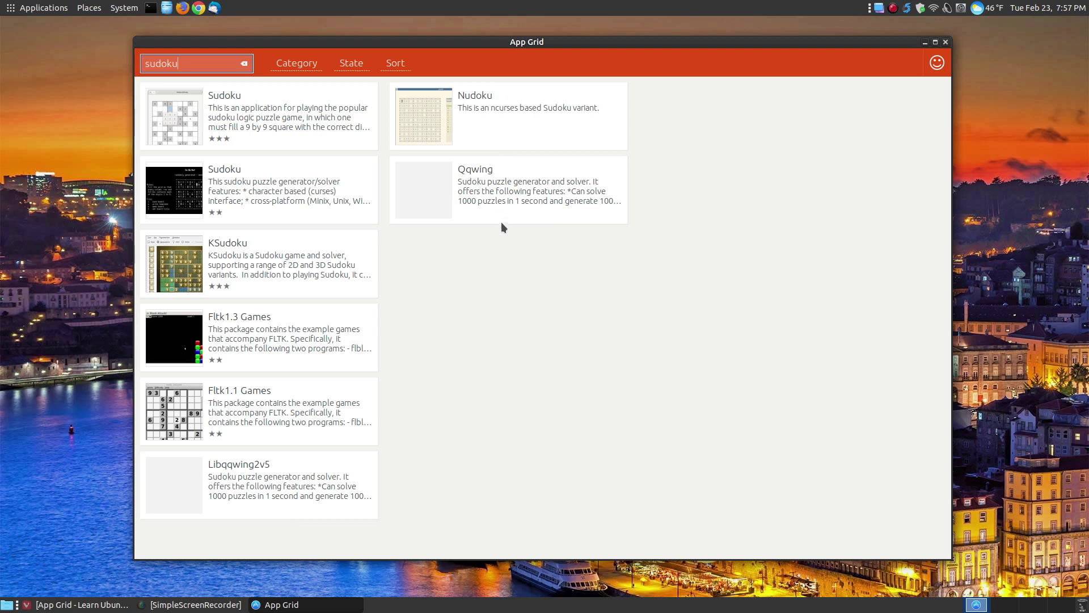
- Install the Sudoku game from its details page, authorising with the account password
click(233, 113)
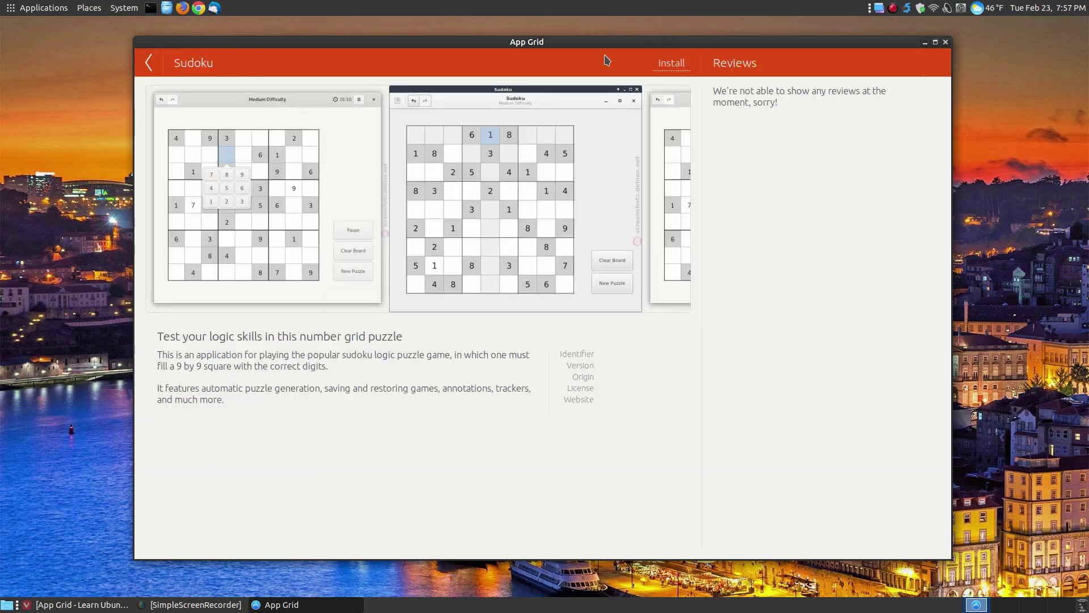
click(674, 67)
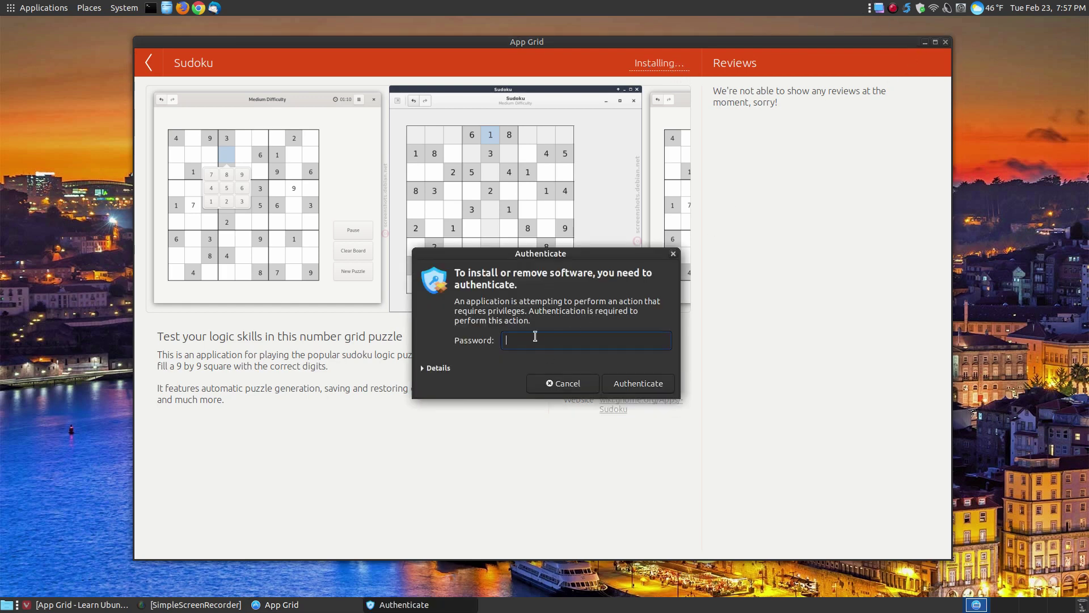
text(*******)
click(619, 390)
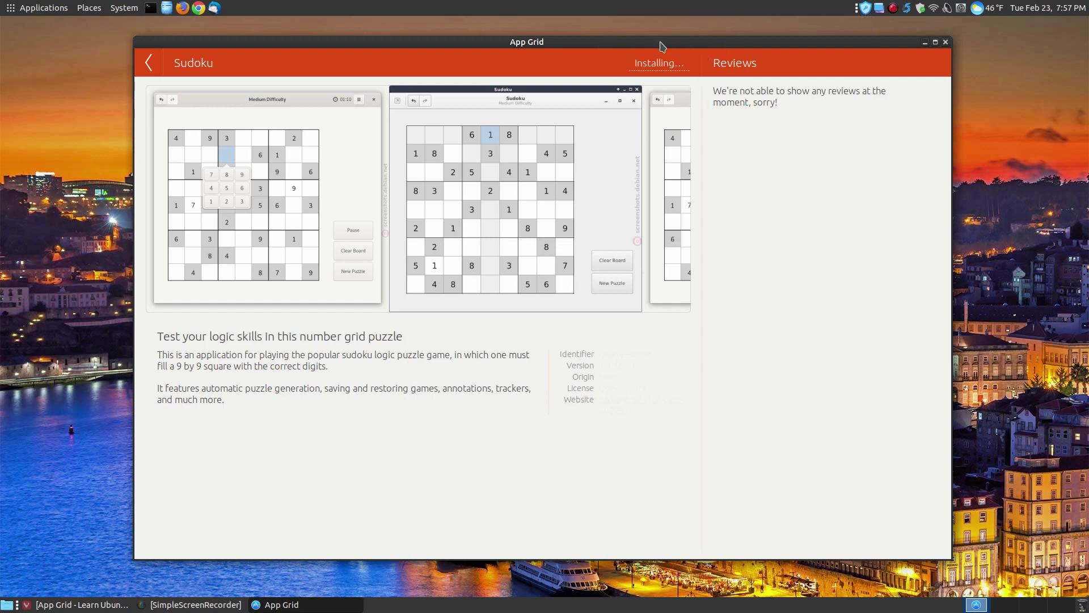
- Confirm Sudoku is listed under Applications > Games
click(5, 11)
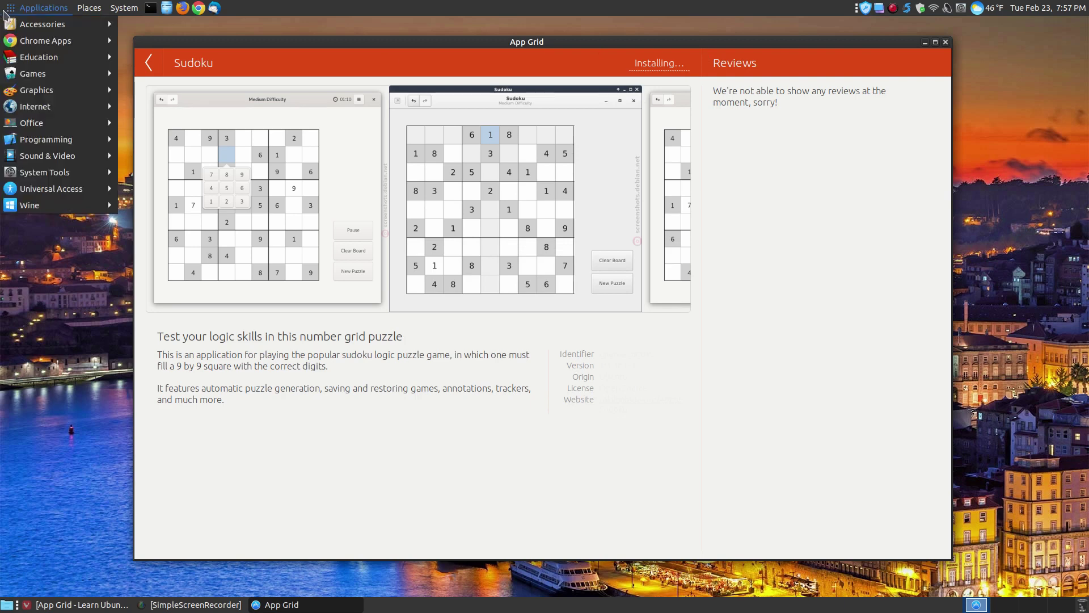
mouse_move(31, 79)
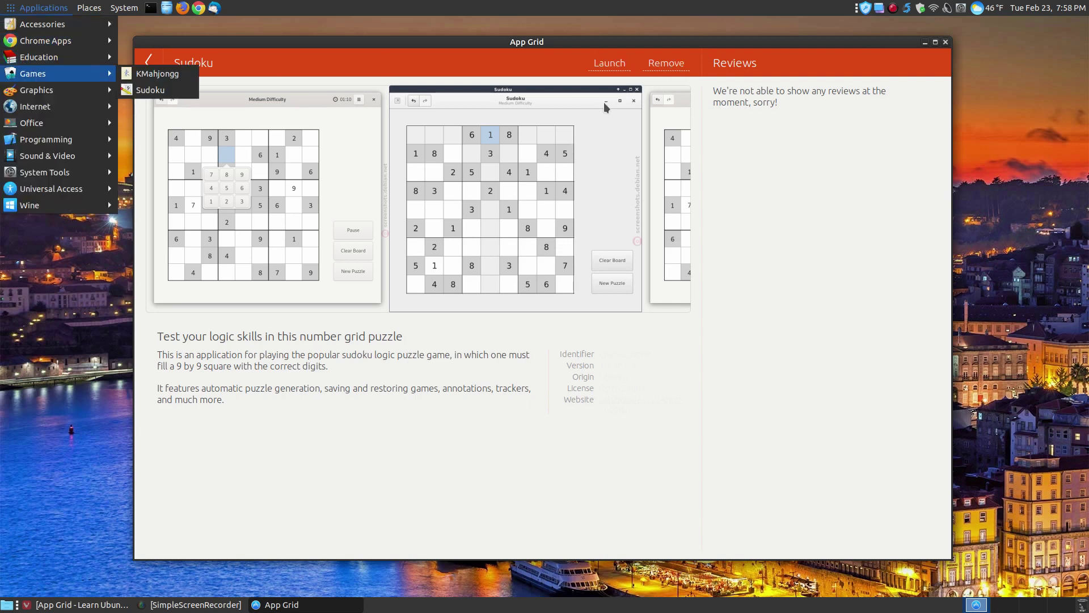
click(606, 51)
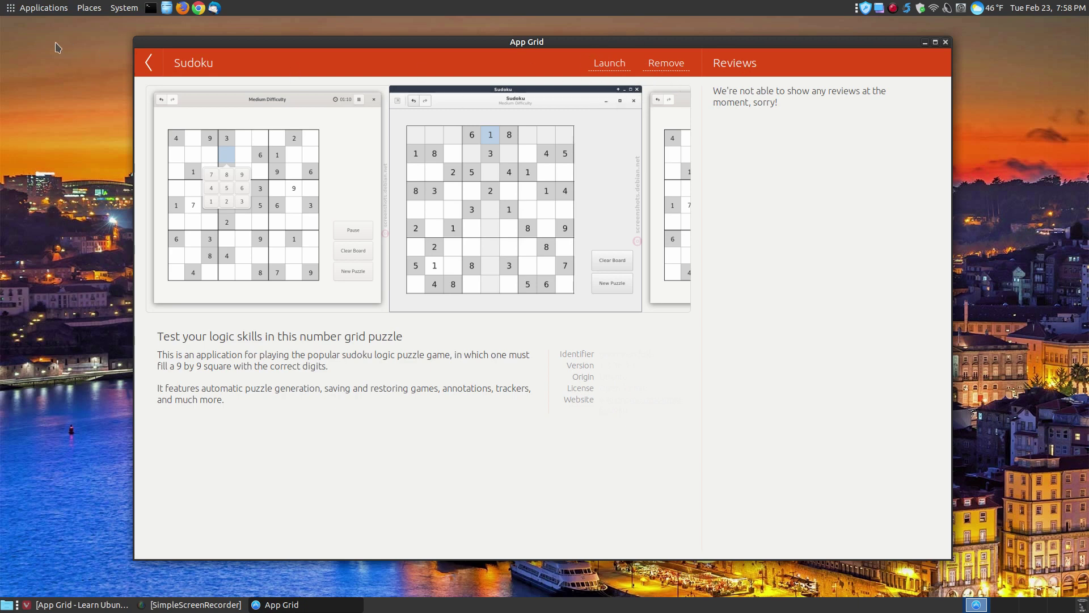
click(43, 8)
mouse_move(34, 72)
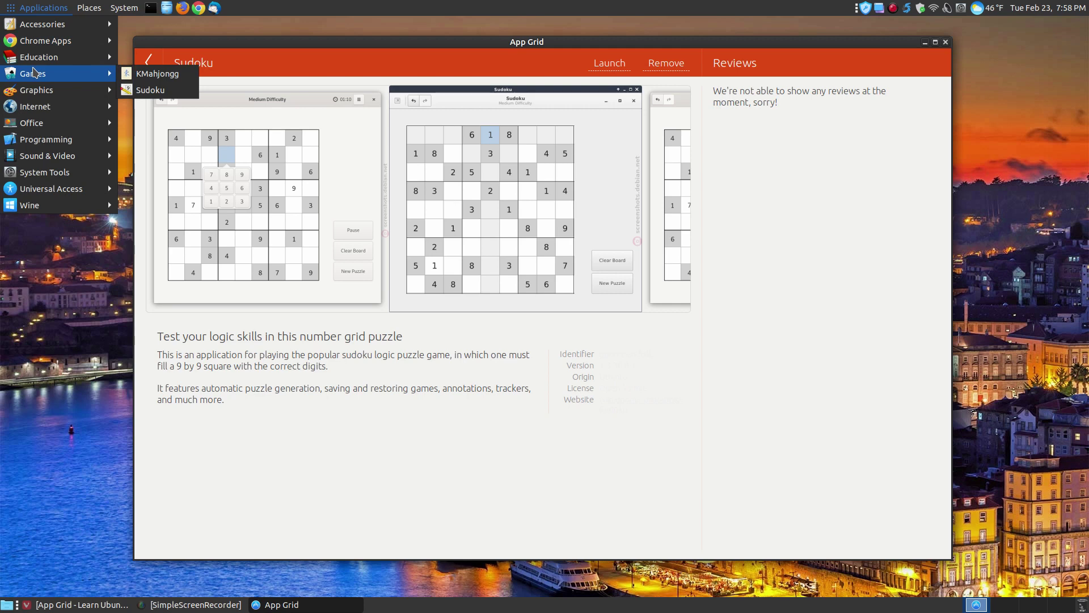
click(340, 63)
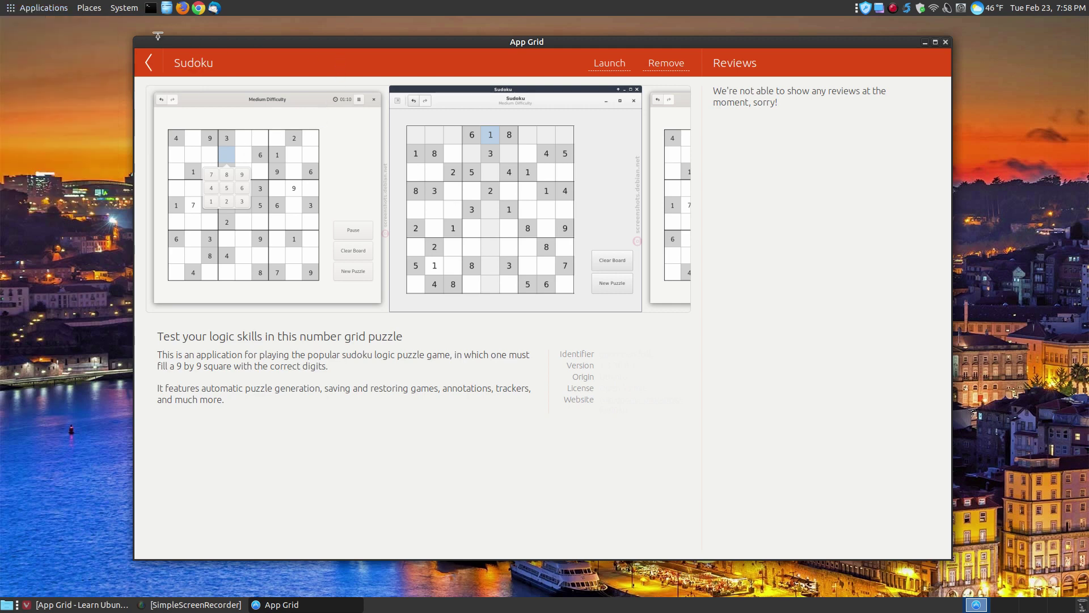
- Show the App Grid launcher under System > Administration
click(124, 7)
mouse_move(159, 40)
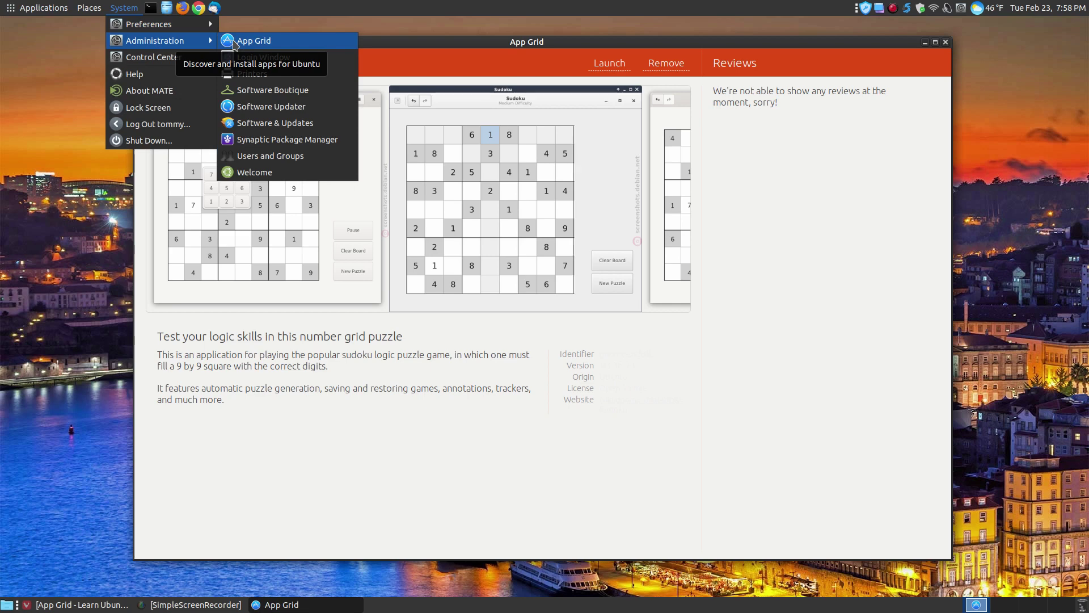
click(412, 61)
- Scroll the Vivaldi App Grid tutorial to its end, glance at the System menu, then minimize Vivaldi
click(67, 604)
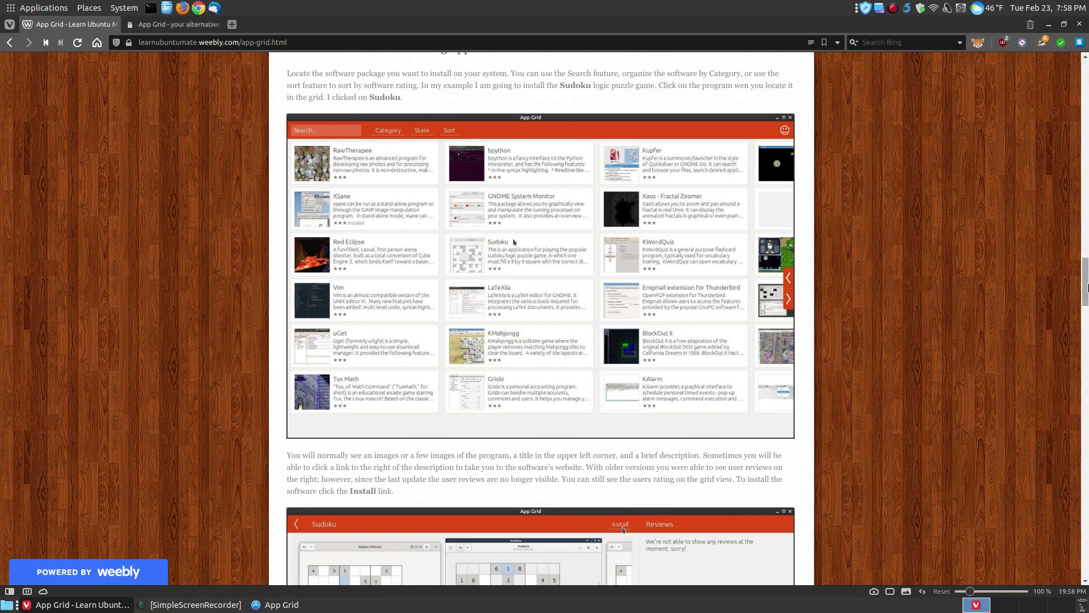
drag(1085, 284, 1086, 566)
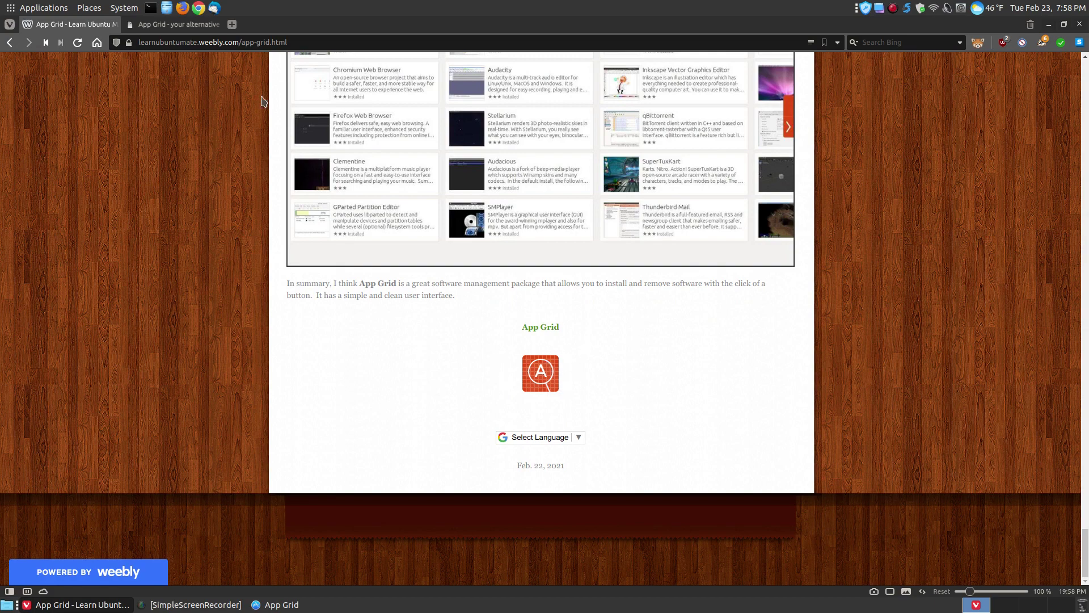
click(130, 8)
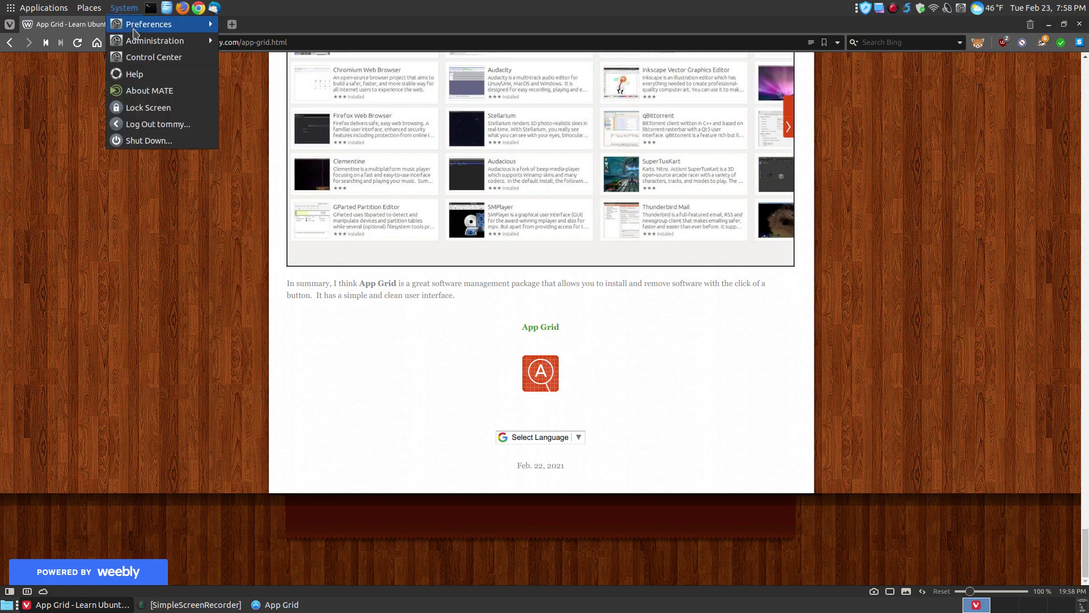
mouse_move(204, 41)
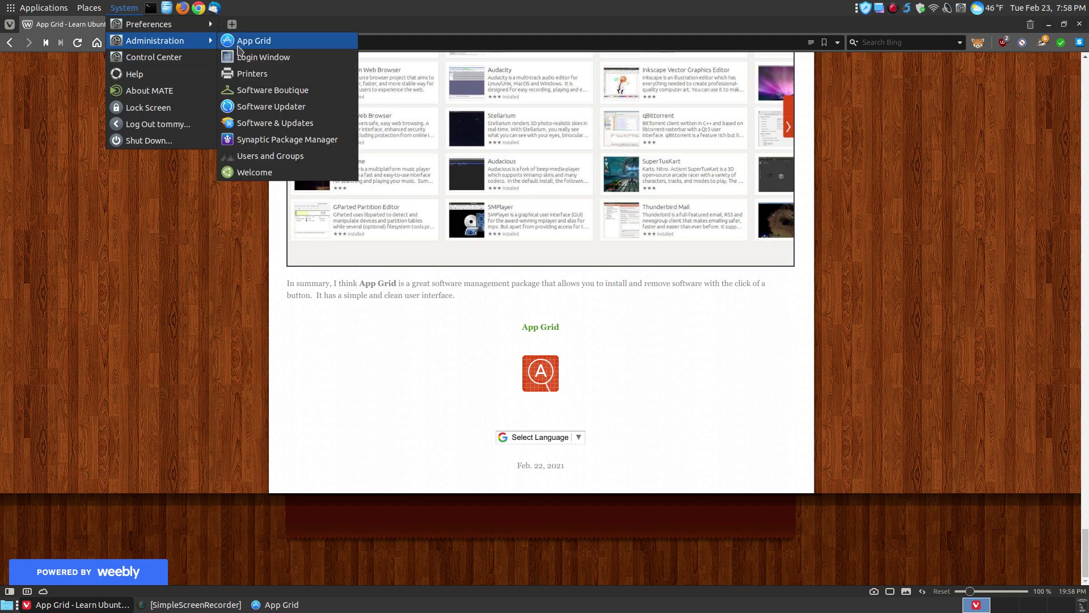
click(550, 21)
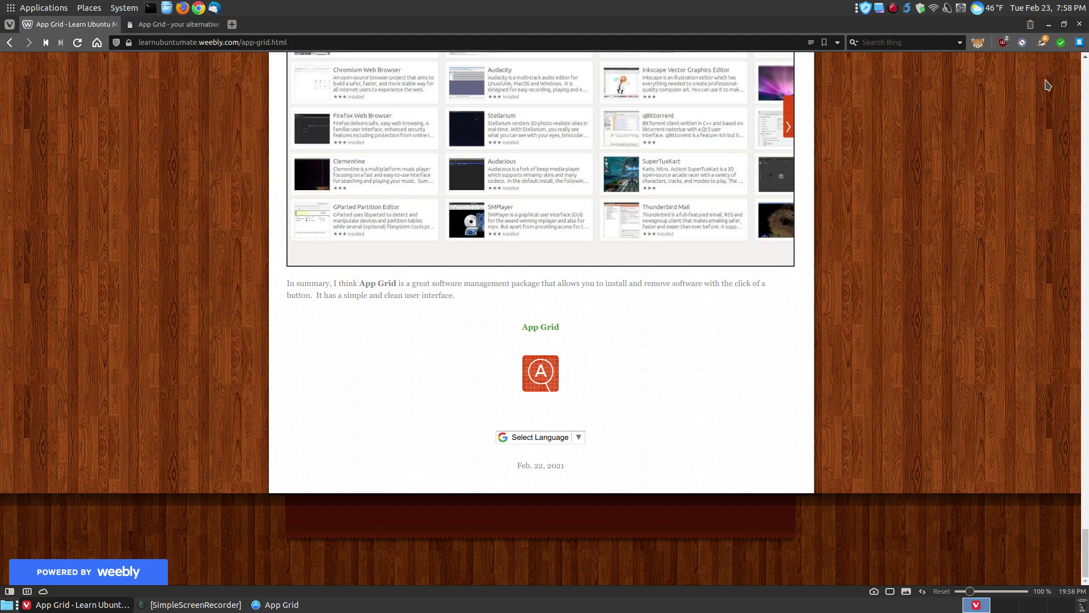
click(1048, 24)
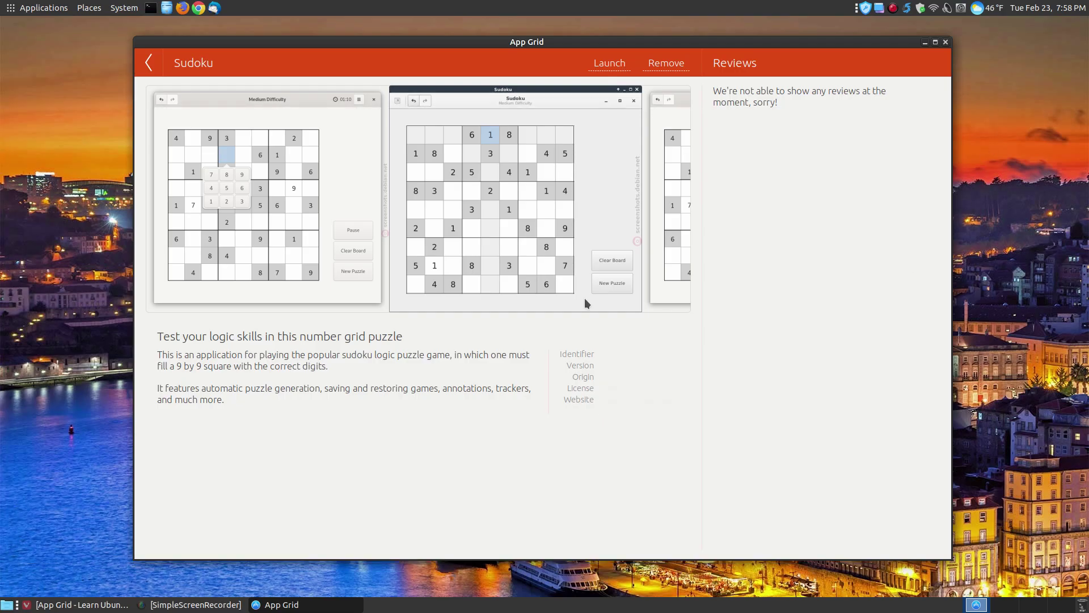
- Go back to the results and delete 'sudoku' from the Search box
click(151, 60)
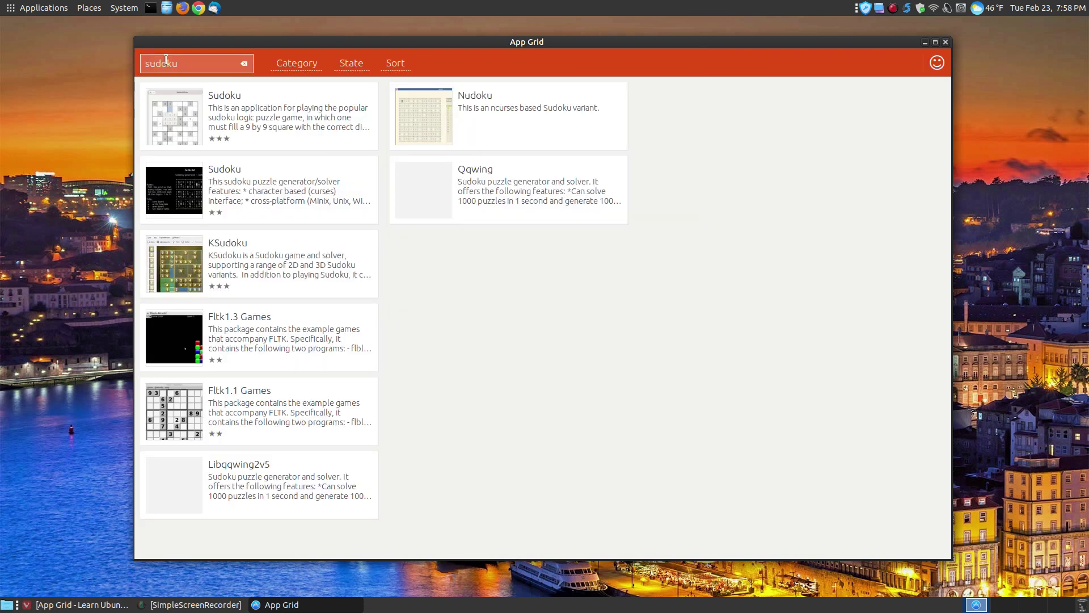
drag(200, 63, 116, 69)
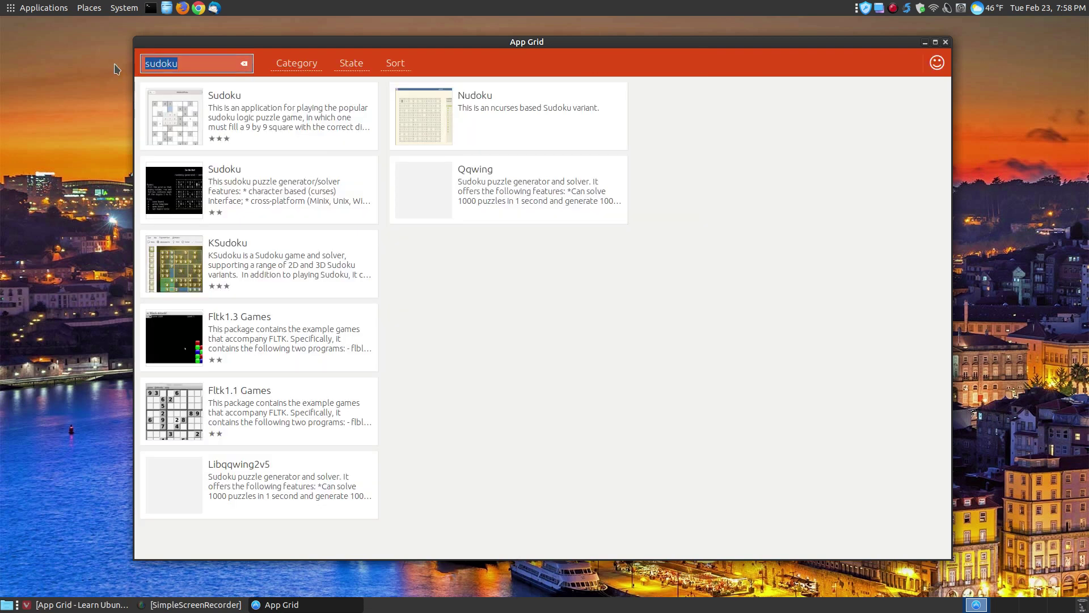
key(BackSpace)
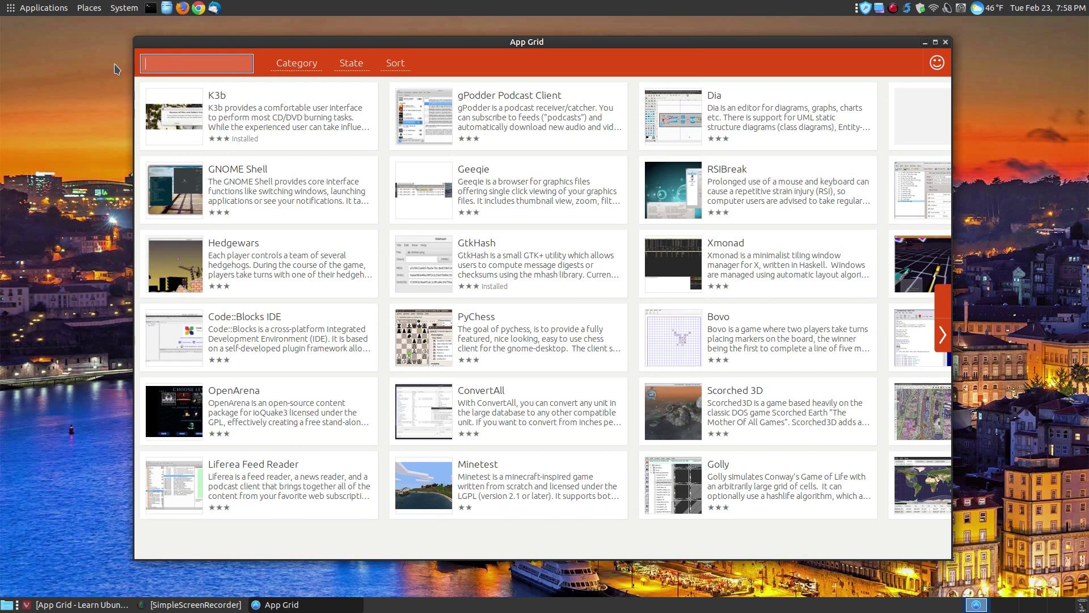